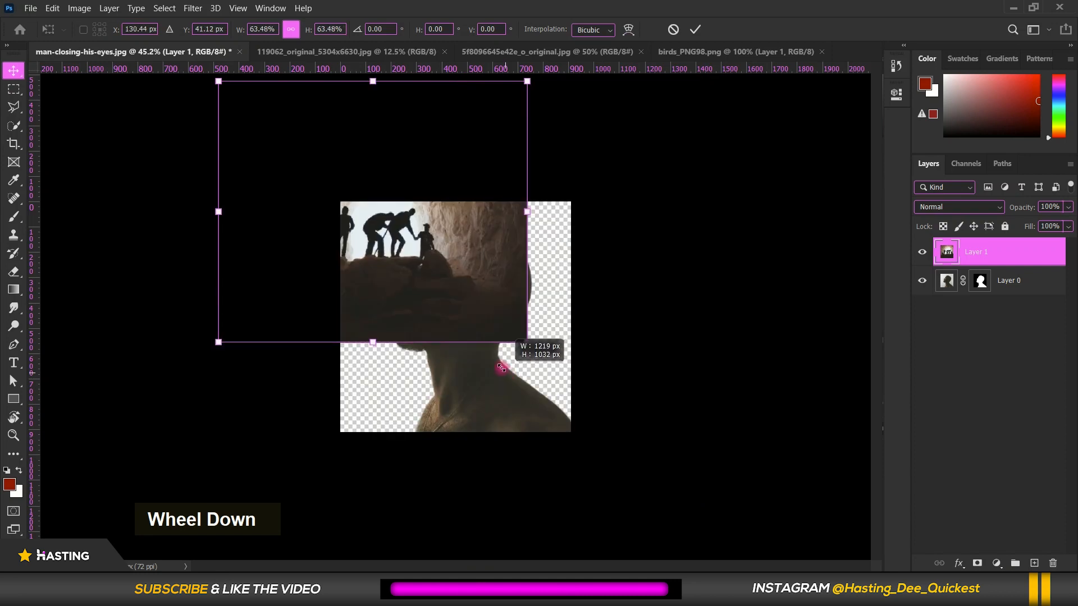
Shrink the cave picture and place it over the man's head, covering the face and skull
left_click_drag(409, 258, 512, 324)
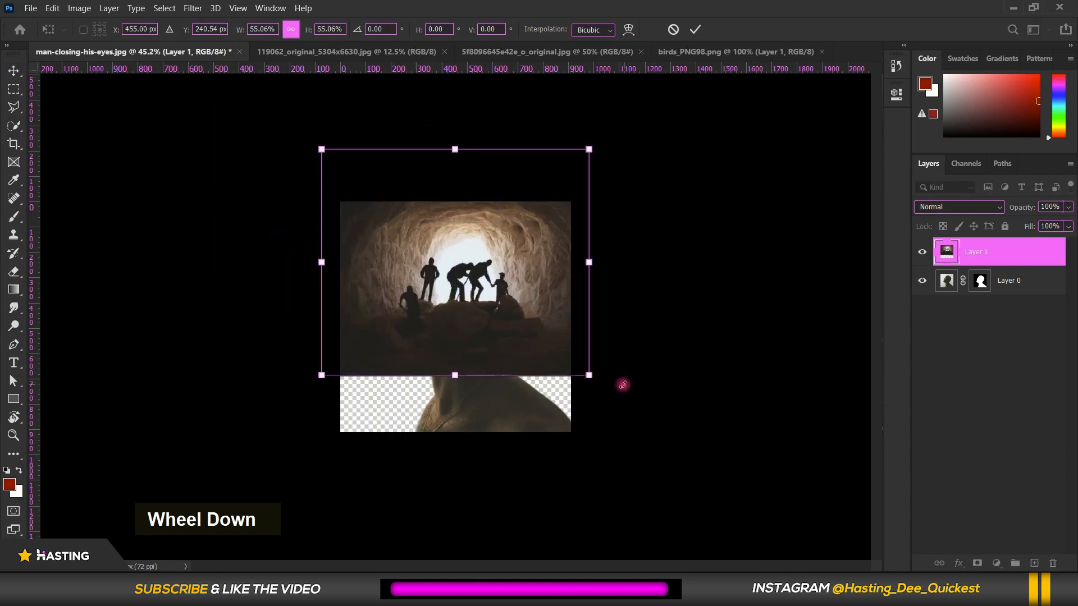
left_click_drag(593, 382, 518, 304)
double_click(517, 304)
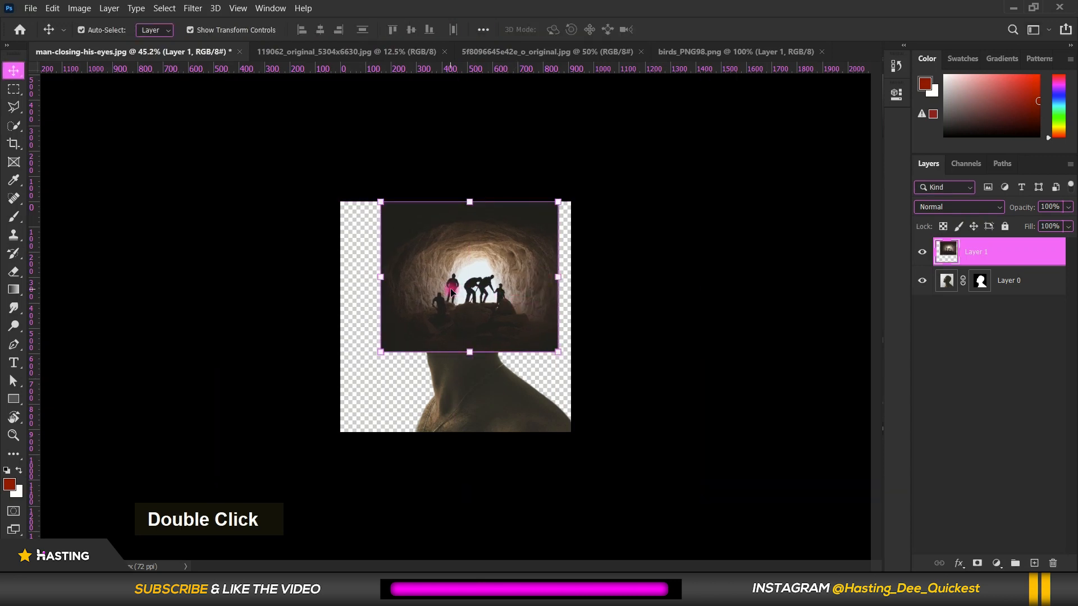
Set the cave layer's blend mode to Lighten and scale it to about 79% so the cave sits within the head
scroll(451, 291, "up", 3)
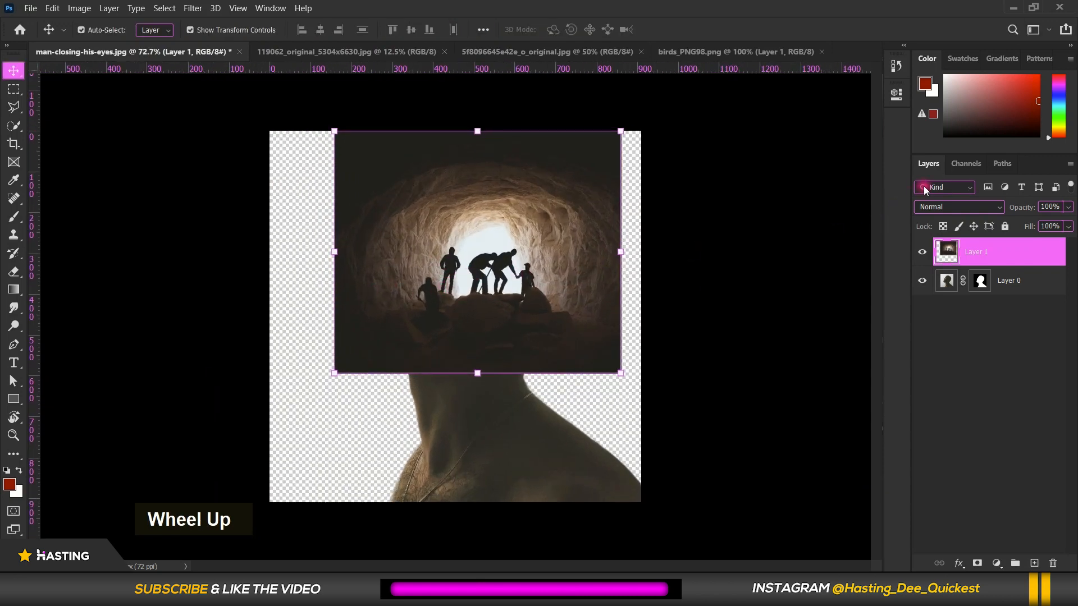
left_click(975, 208)
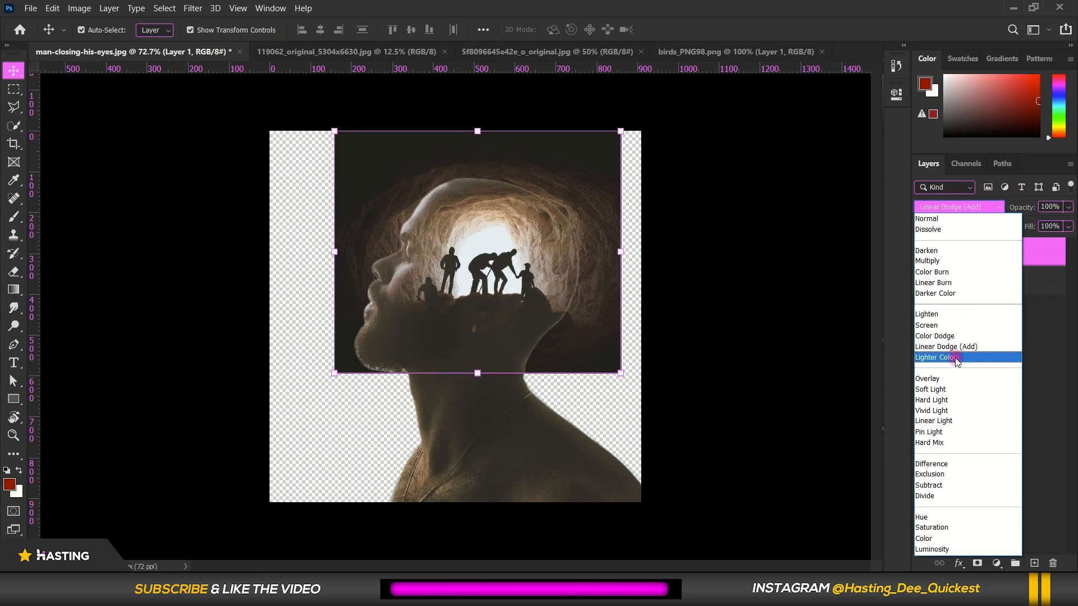
left_click(961, 316)
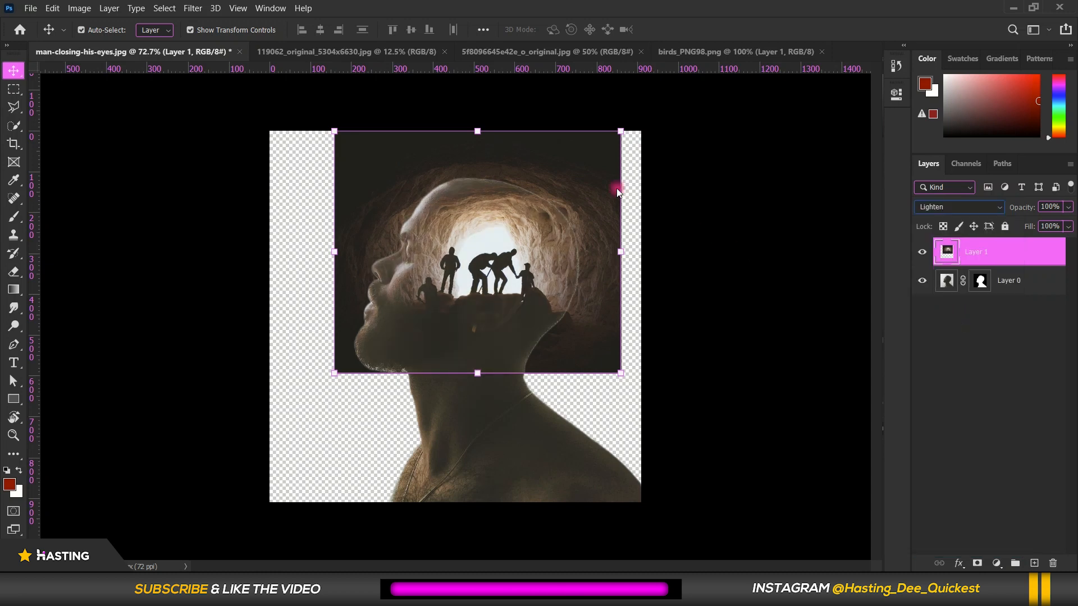
left_click_drag(610, 137, 584, 156)
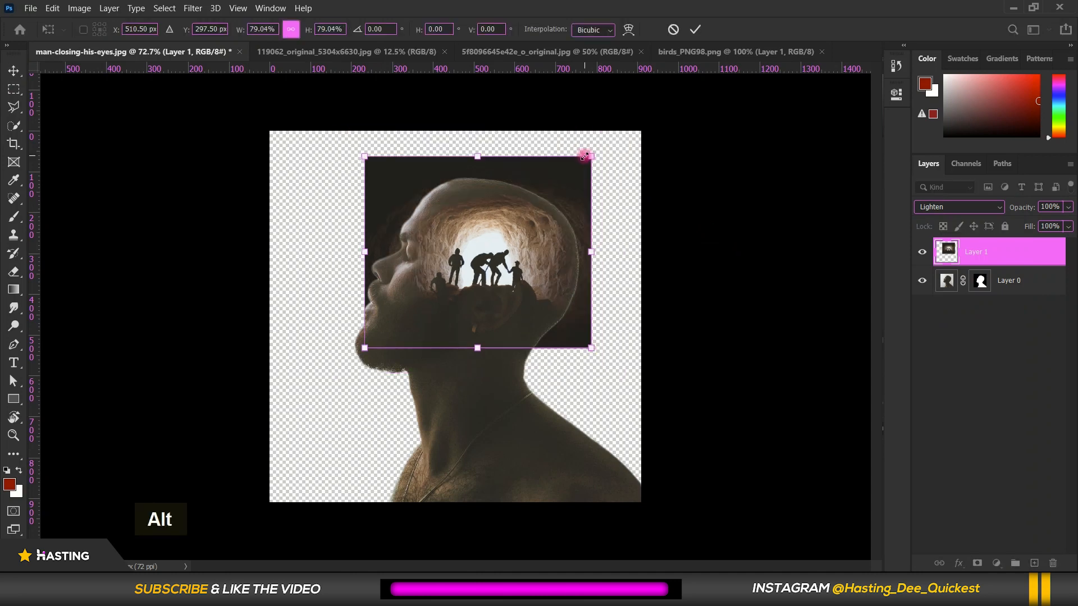
double_click(544, 222)
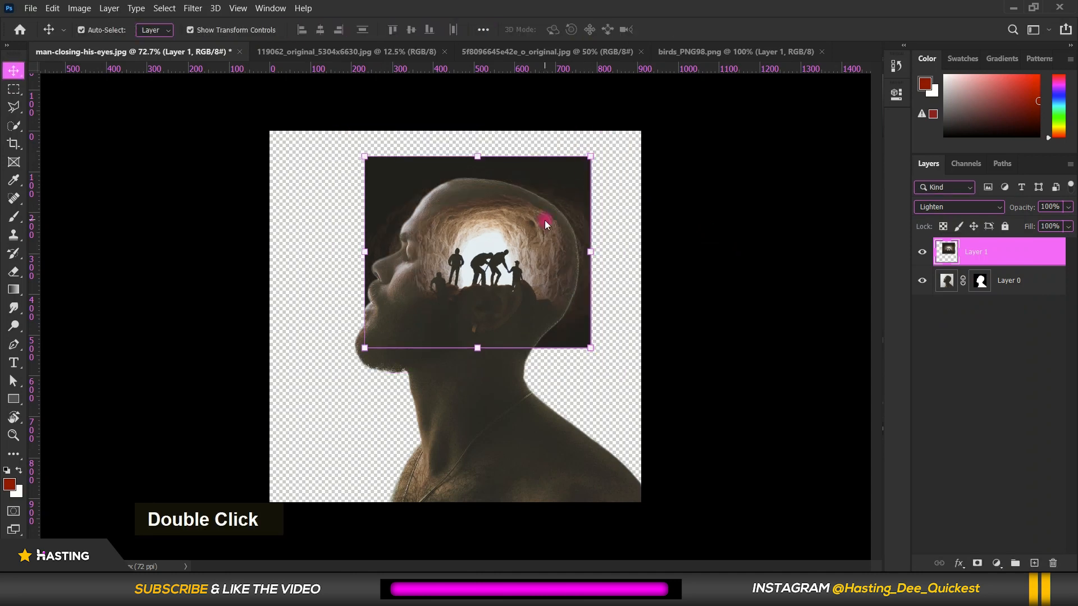
Add a Solid Color fill layer in white (ffffff)
scroll(484, 295, "down", 3)
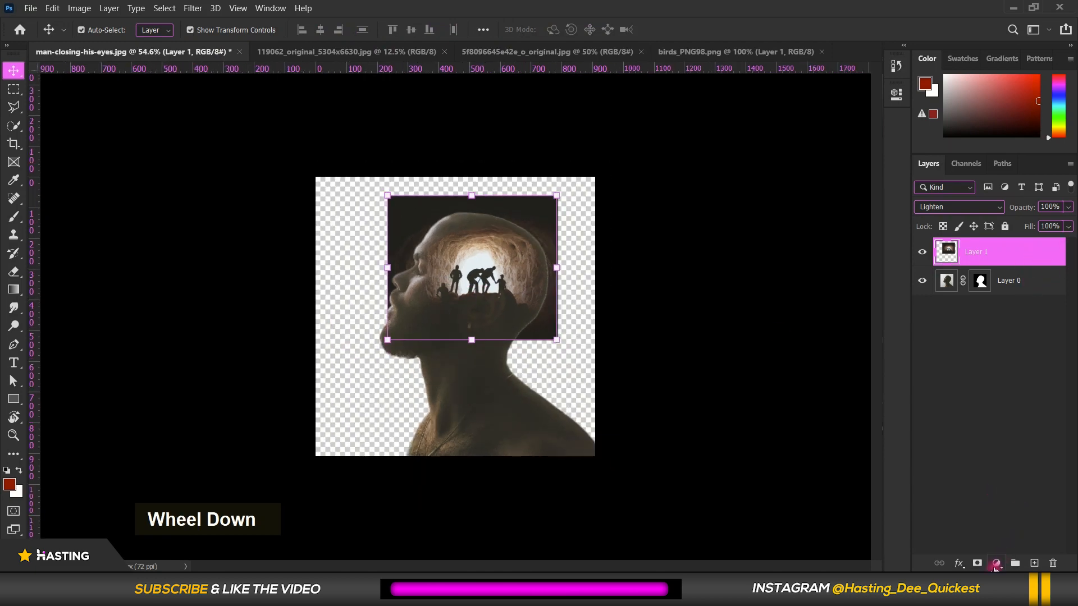
left_click(996, 569)
left_click(969, 318)
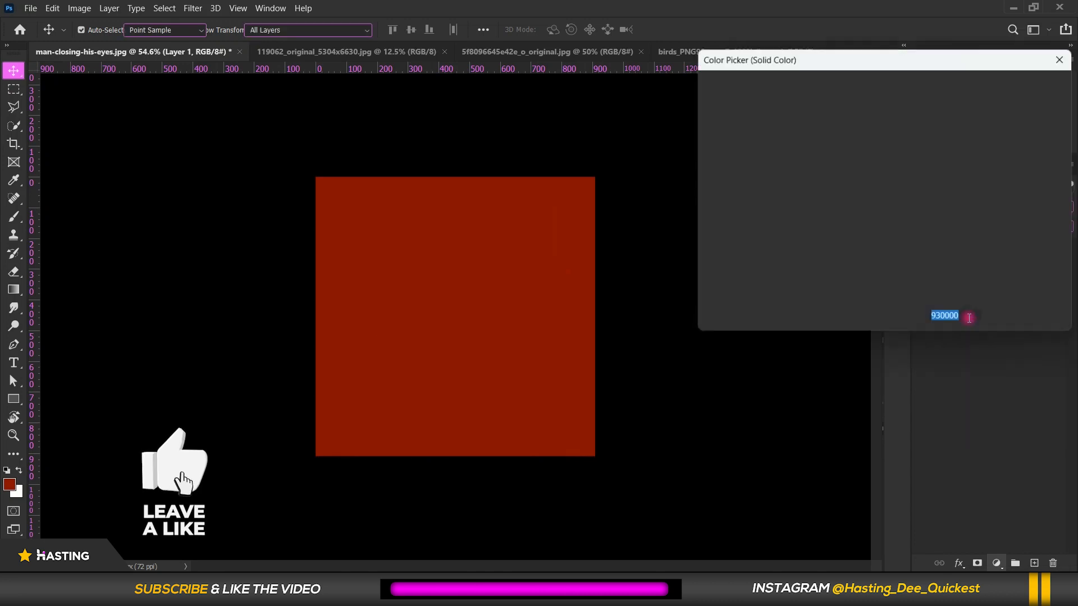
type("ffffff")
left_click_drag(878, 66, 719, 92)
left_click(854, 112)
Place the white fill layer beneath the man's layer as the background and lock it
left_click_drag(1014, 251, 1006, 327)
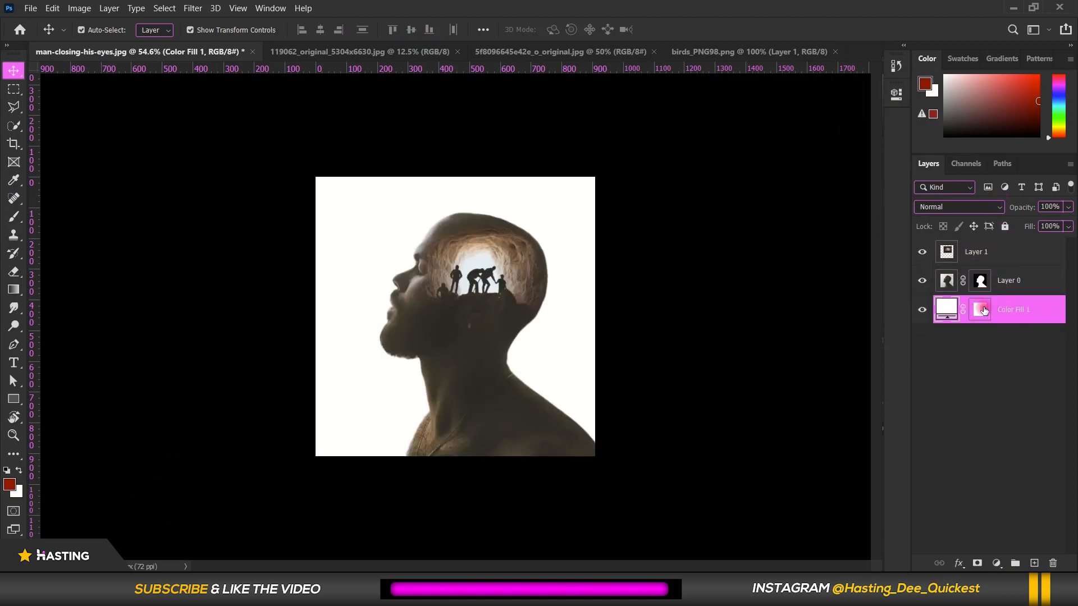
left_click(1004, 226)
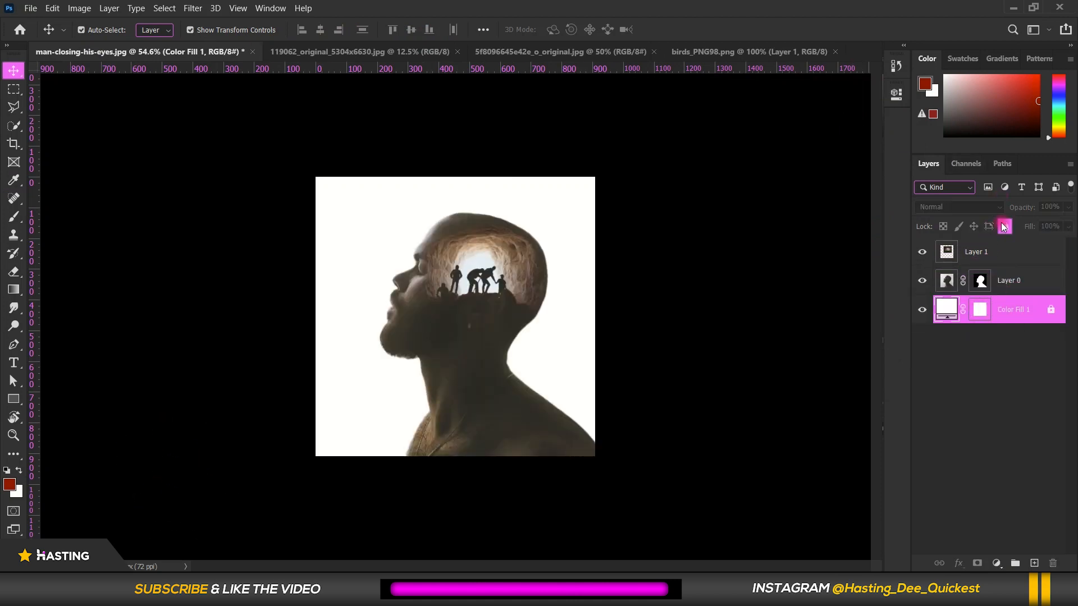
Shift the cave layer slightly down and toward the back of the man's head
scroll(511, 283, "up", 4)
left_click(489, 264)
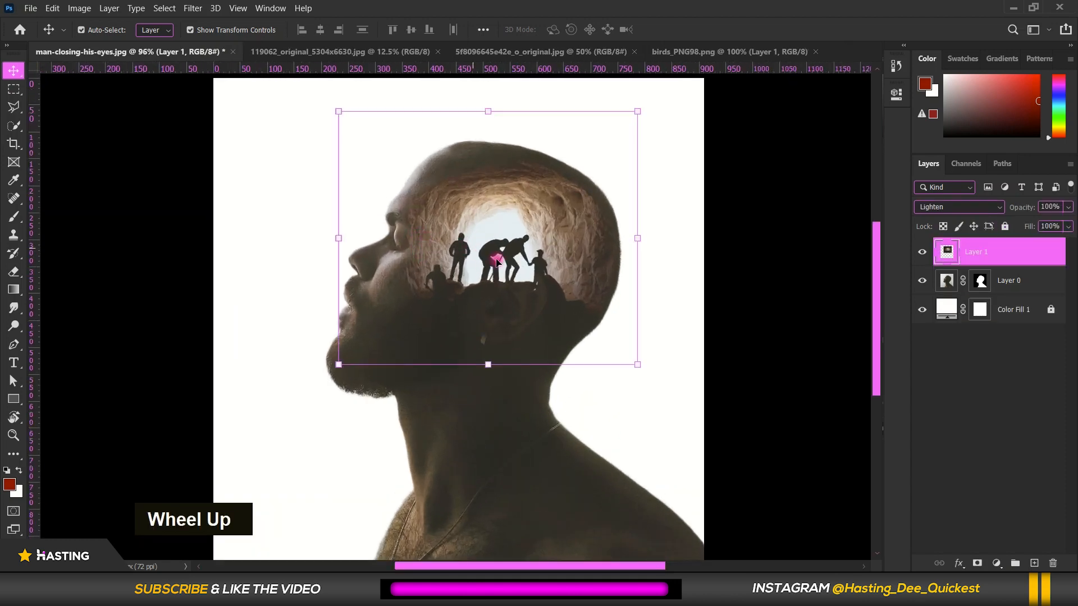
mouse_move(488, 261)
left_mouse_down()
mouse_move(480, 273)
mouse_move(495, 270)
left_mouse_up()
scroll(633, 291, "down", 2)
scroll(380, 233, "up", 2)
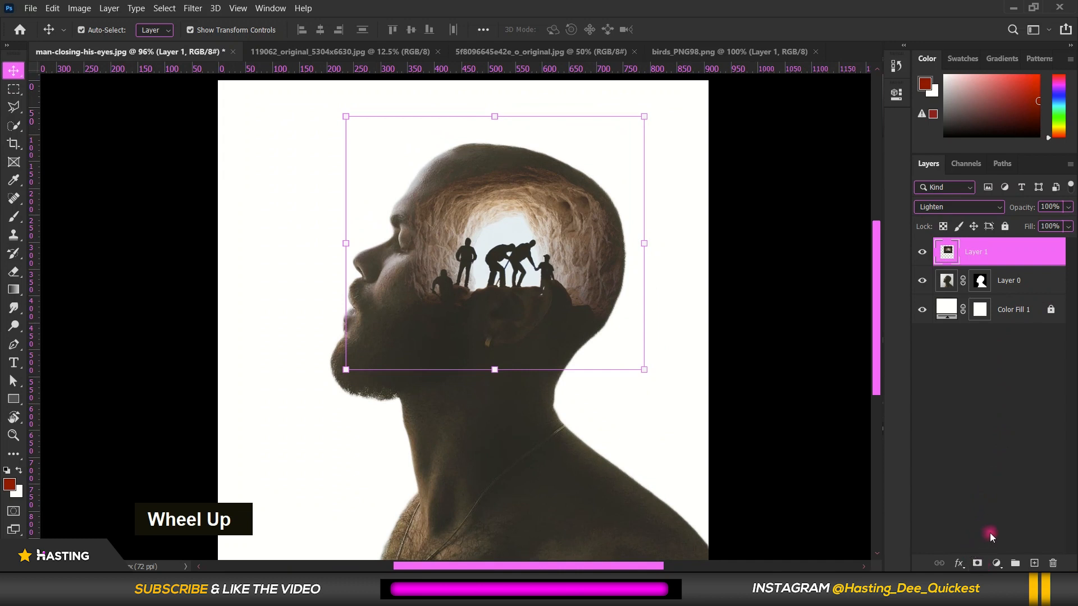
Add a mask to the cave layer and paint black with a soft brush over the man's face to hide the cave there
left_click(977, 563)
scroll(267, 217, "up", 2)
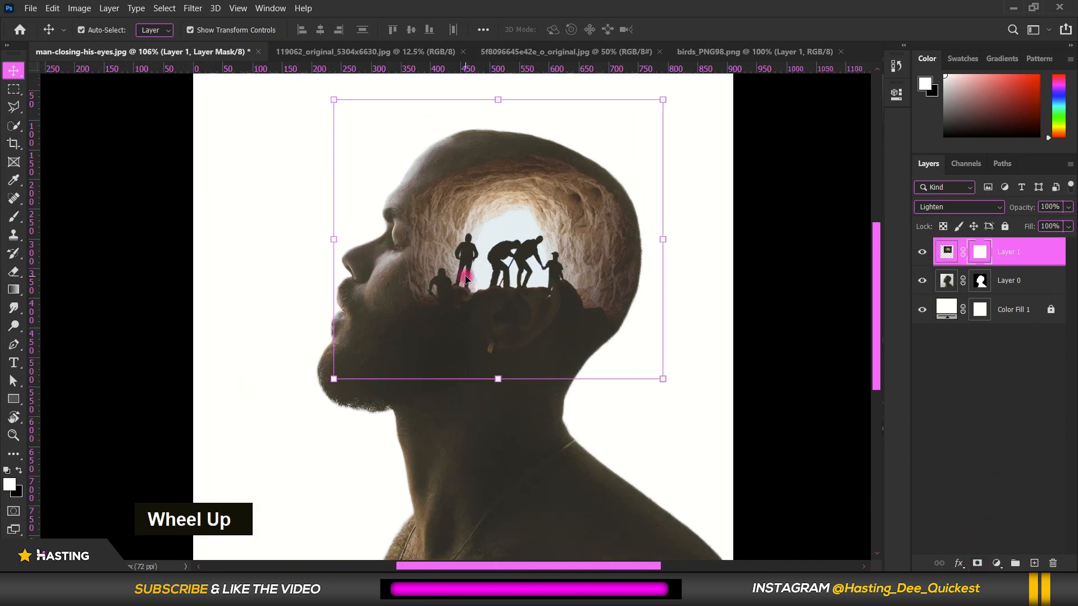
right_click(20, 220)
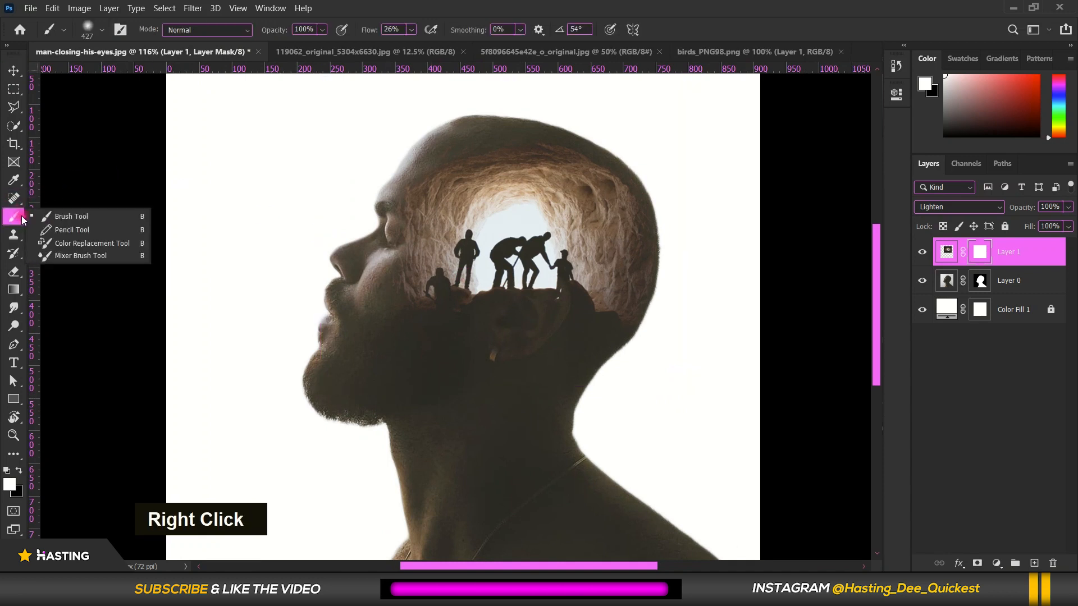
left_click(116, 214)
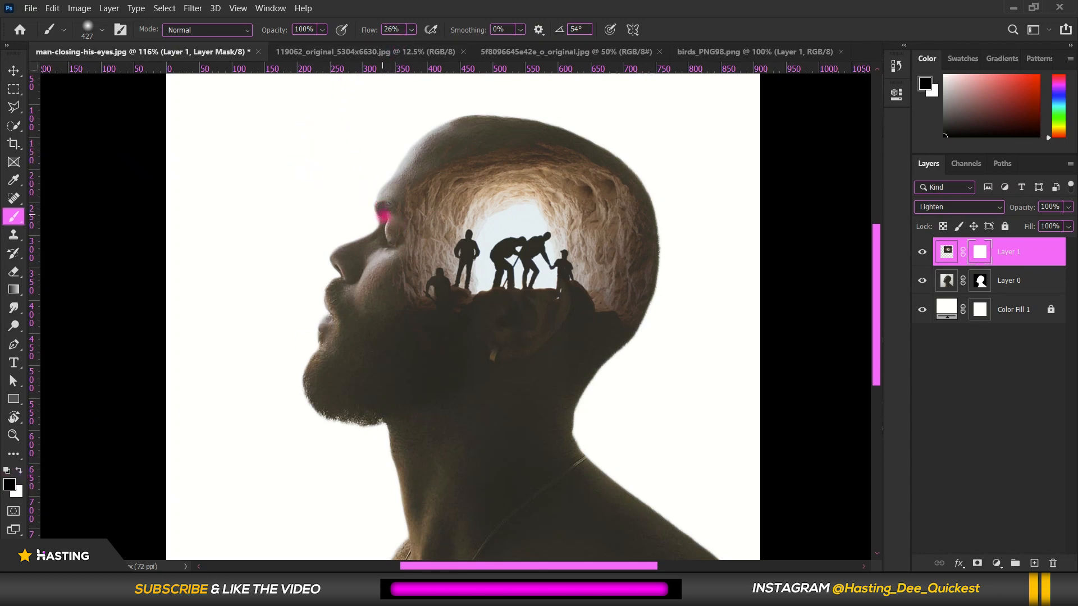
mouse_move(384, 216)
left_mouse_down("alt")
mouse_move(326, 224)
mouse_move(356, 194)
mouse_move(328, 195)
left_mouse_up("alt")
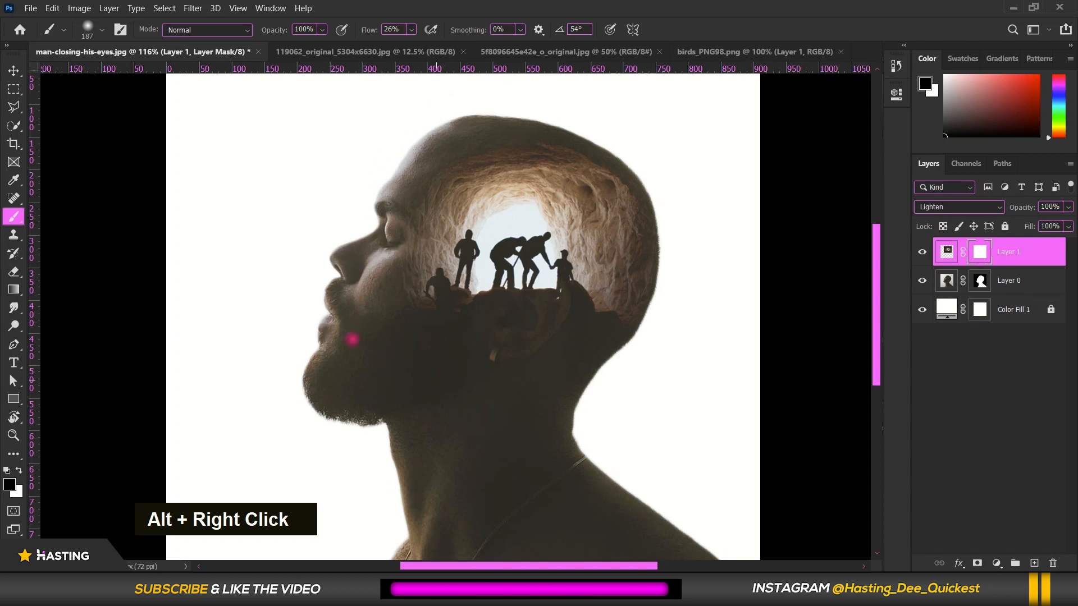
scroll(432, 290, "down", 2)
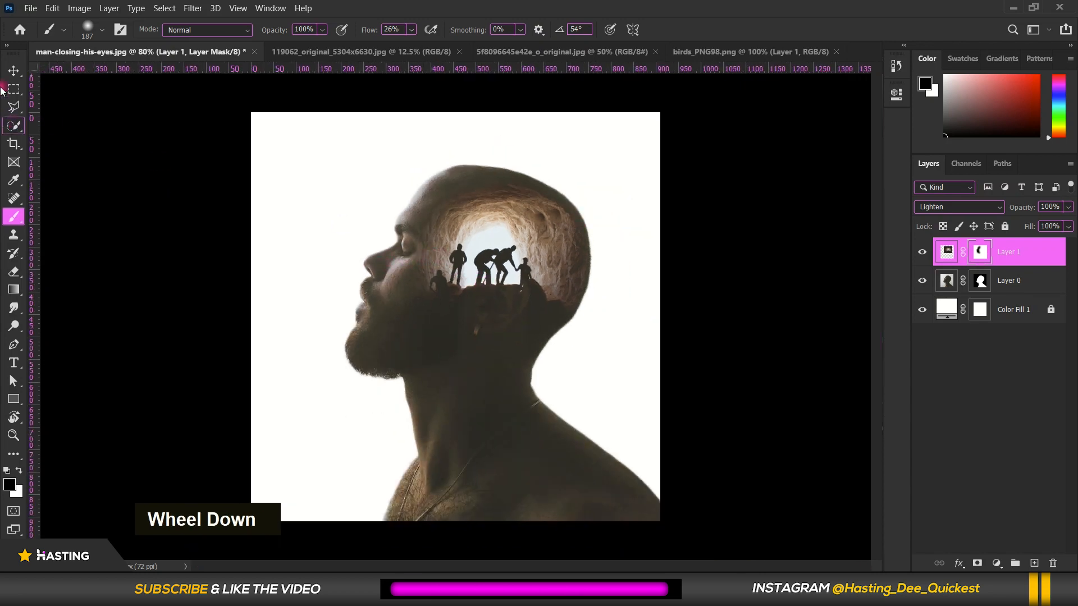
left_click(14, 70)
double_click(96, 109)
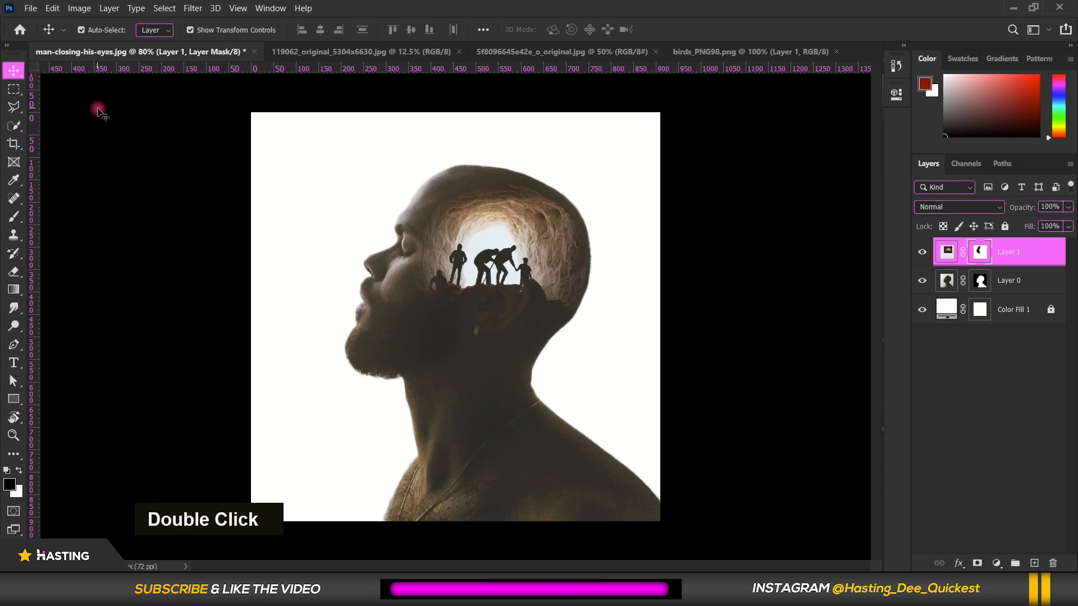
Bring the hiker landscape photo into the man-closing-his-eyes document as a new layer on top
left_click(707, 52)
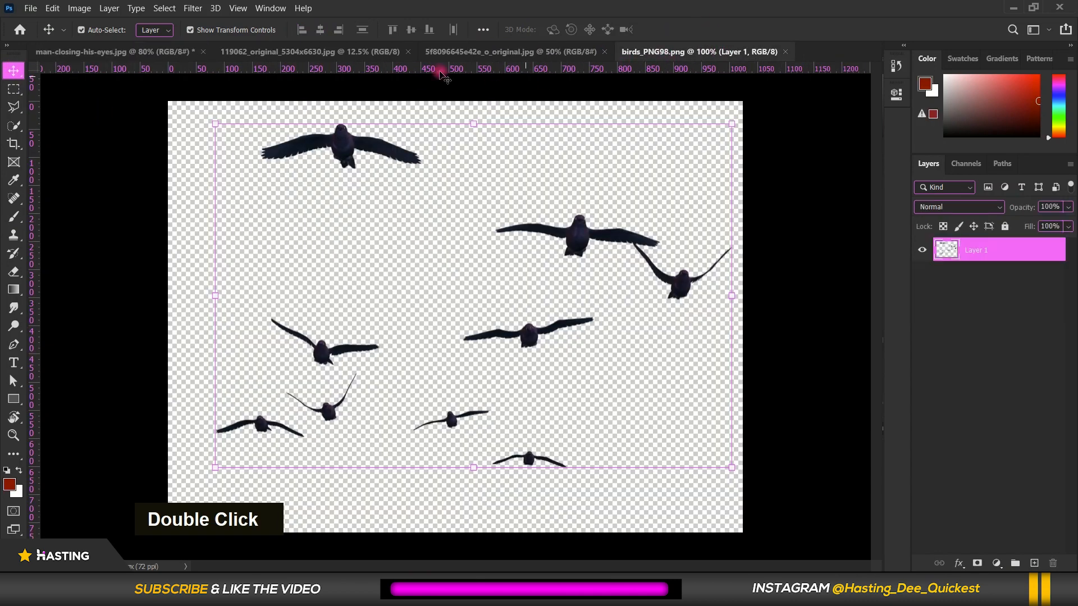
left_click_drag(342, 45, 452, 333)
Scale the hiker landscape layer to 8.76% and position it over the man's neck and lower head
scroll(451, 333, "down", 4)
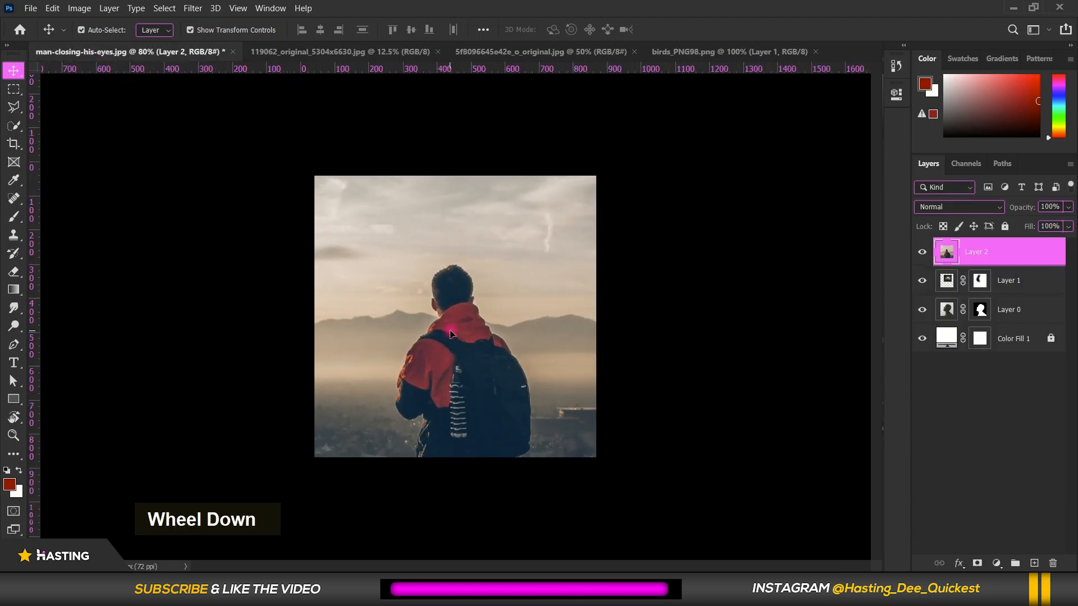
scroll(450, 333, "down", 10)
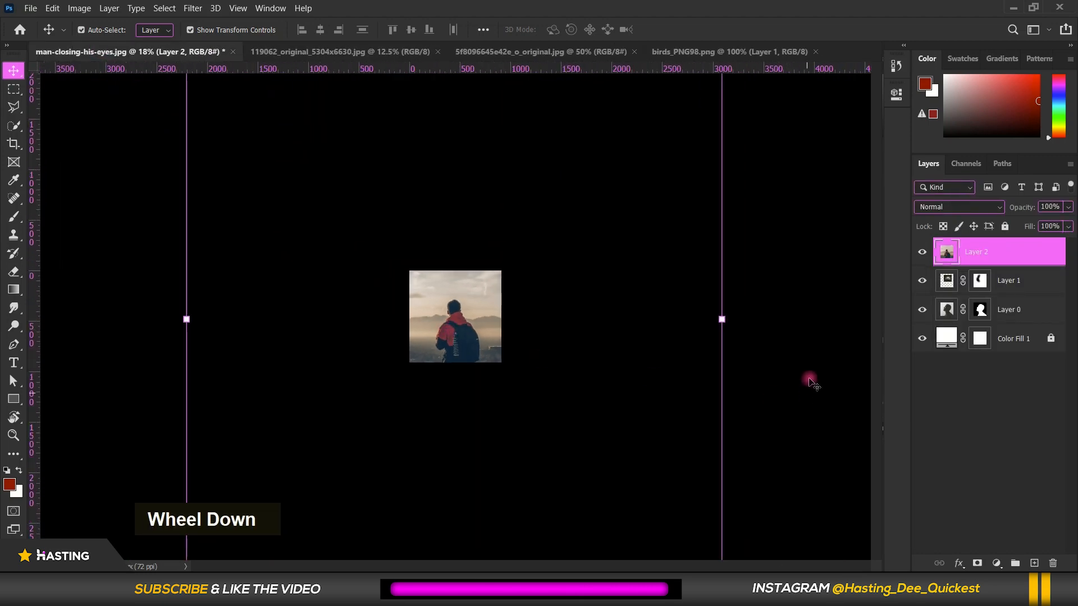
scroll(727, 320, "down", 3)
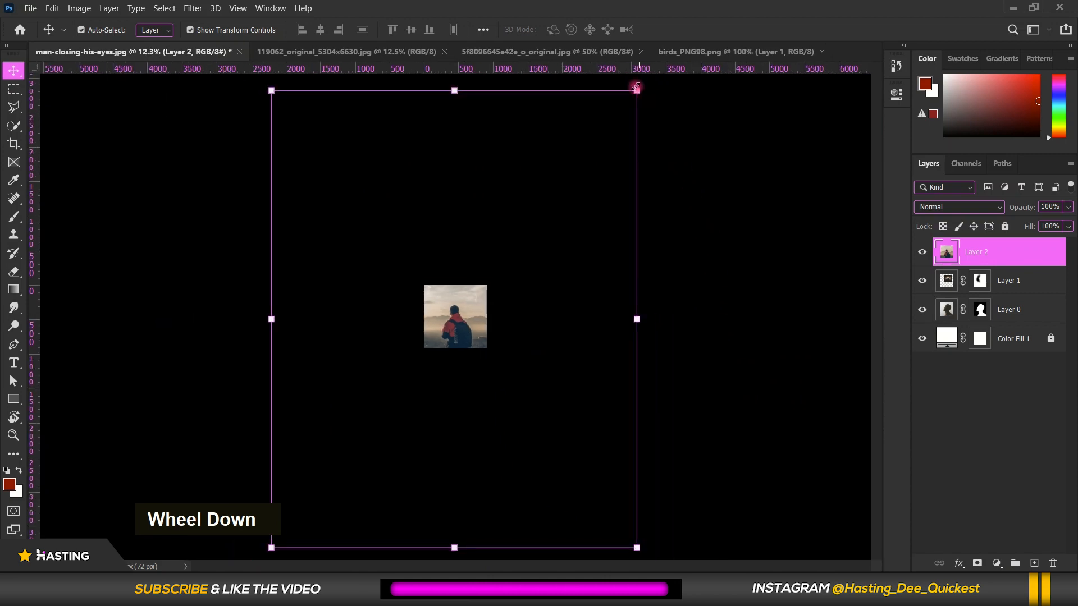
left_click_drag(635, 87, 482, 283)
scroll(448, 325, "up", 3)
left_click_drag(534, 224, 491, 275)
scroll(471, 378, "up", 2)
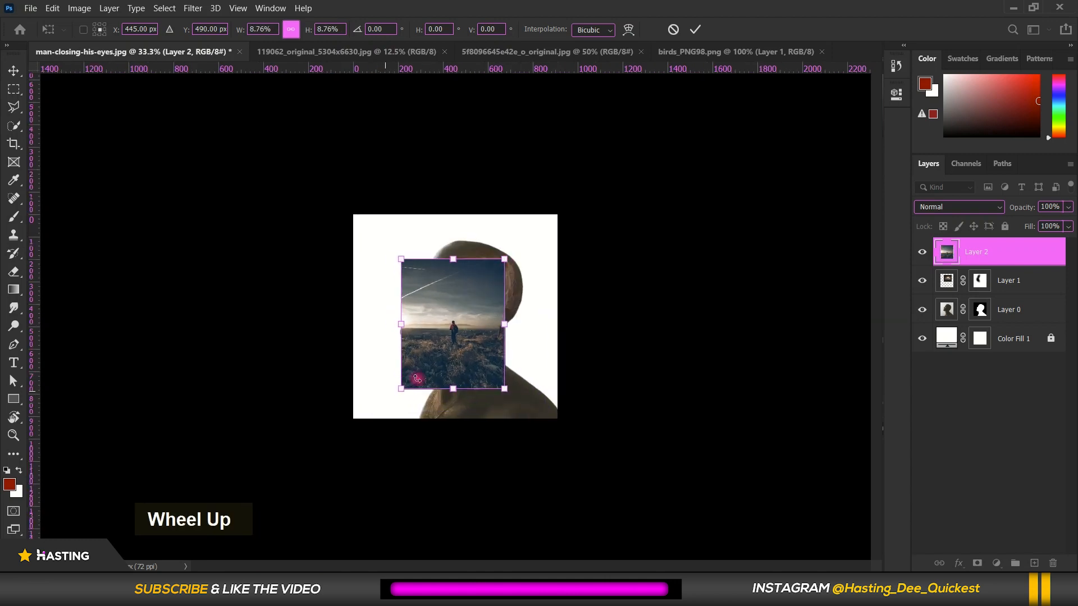
left_click_drag(472, 378, 502, 416)
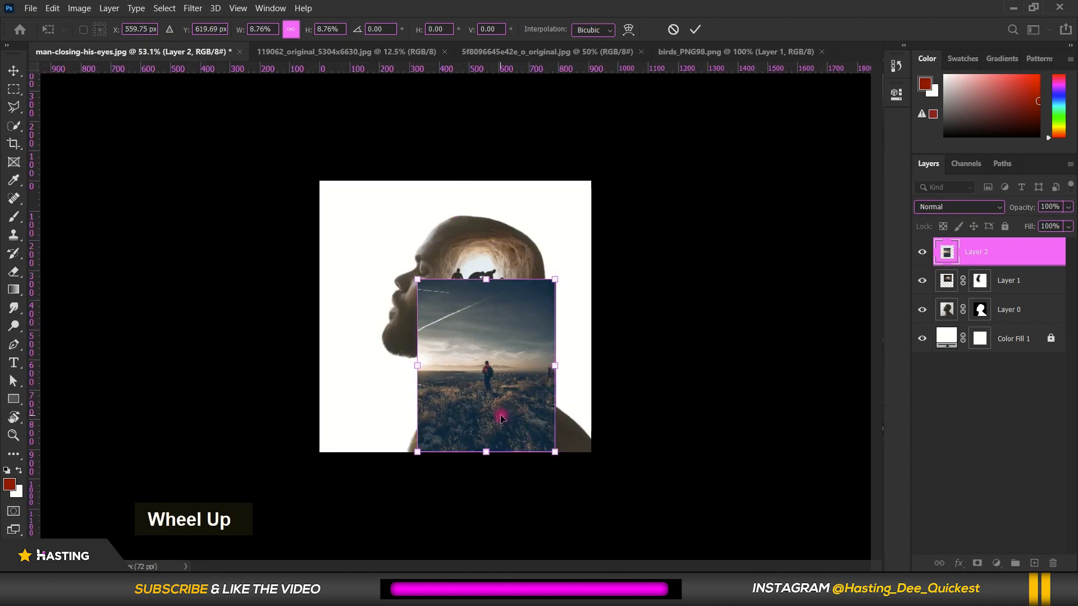
double_click(500, 337)
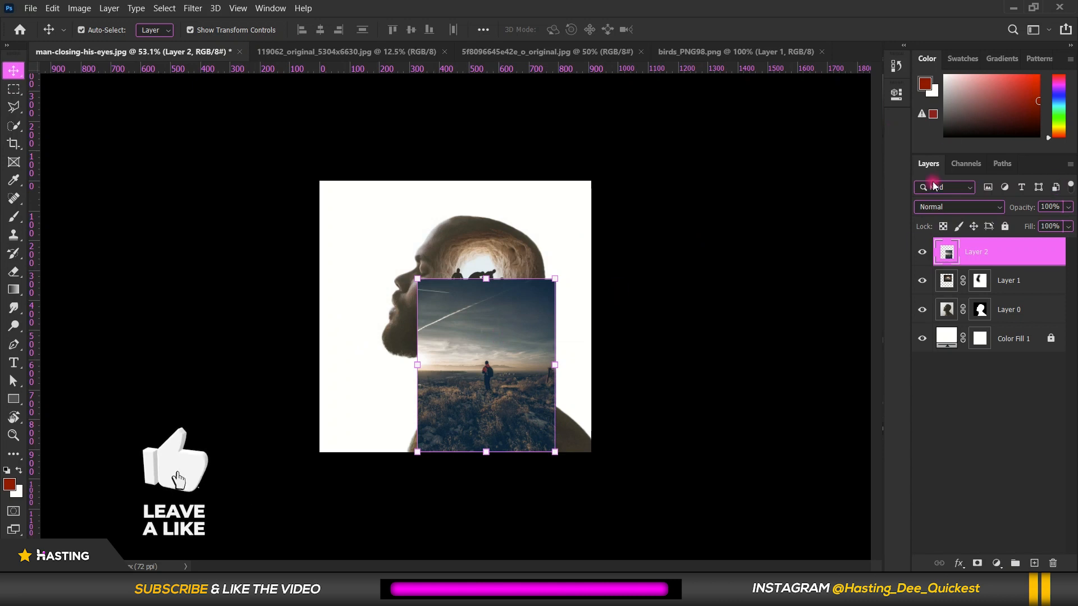
Set the hiker landscape layer's blend mode to Lighten and shift it slightly down over the neck
left_click(966, 208)
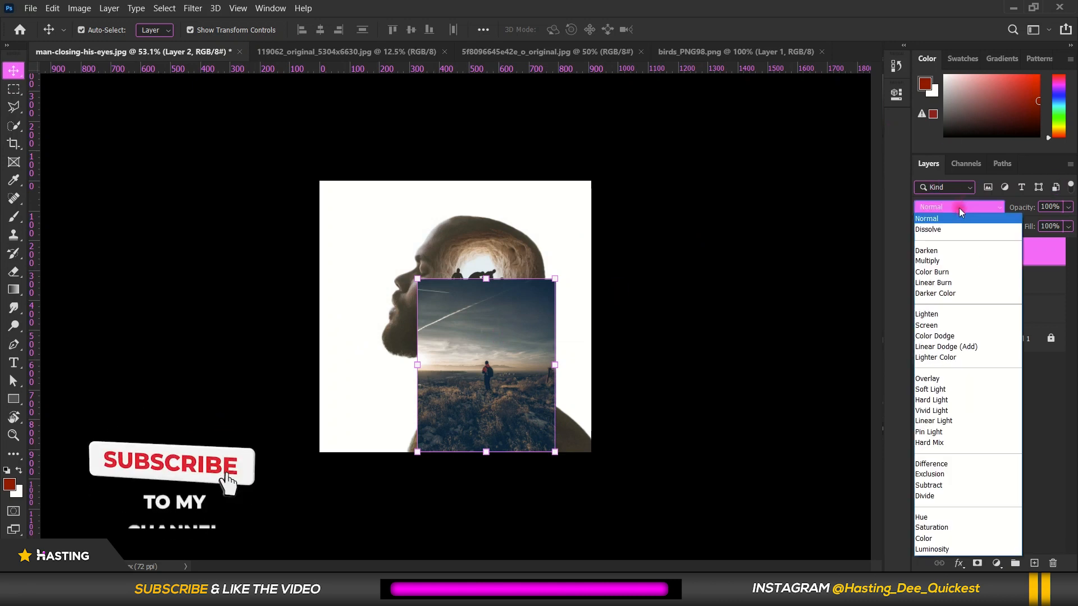
left_click(949, 314)
left_click_drag(512, 408, 511, 409)
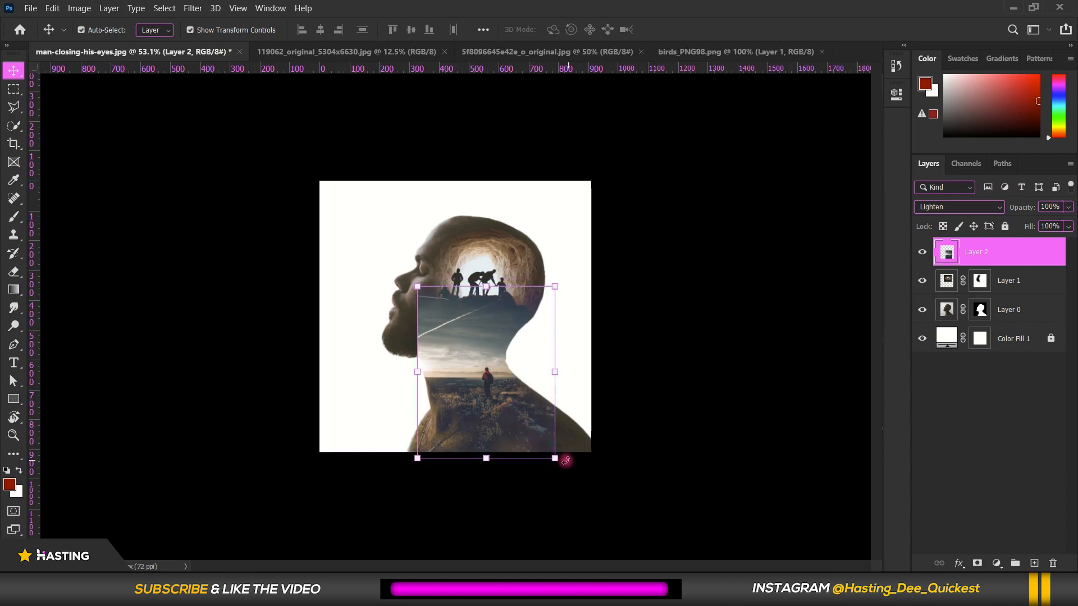
Enlarge the hiker landscape layer to about 124% so it extends across the man's shoulder
left_click_drag(555, 461, 607, 492)
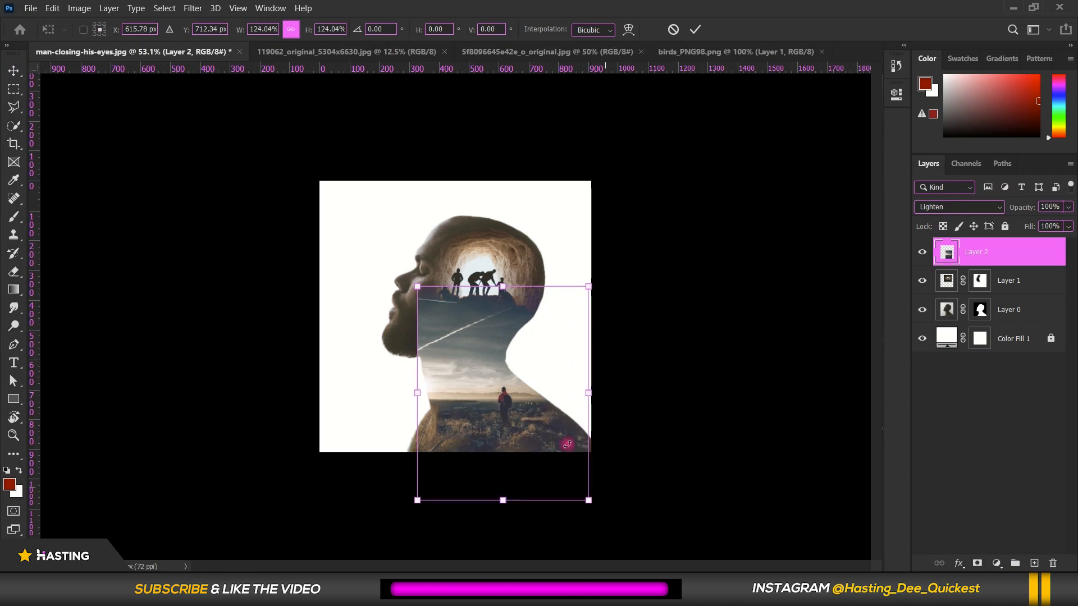
double_click(541, 405)
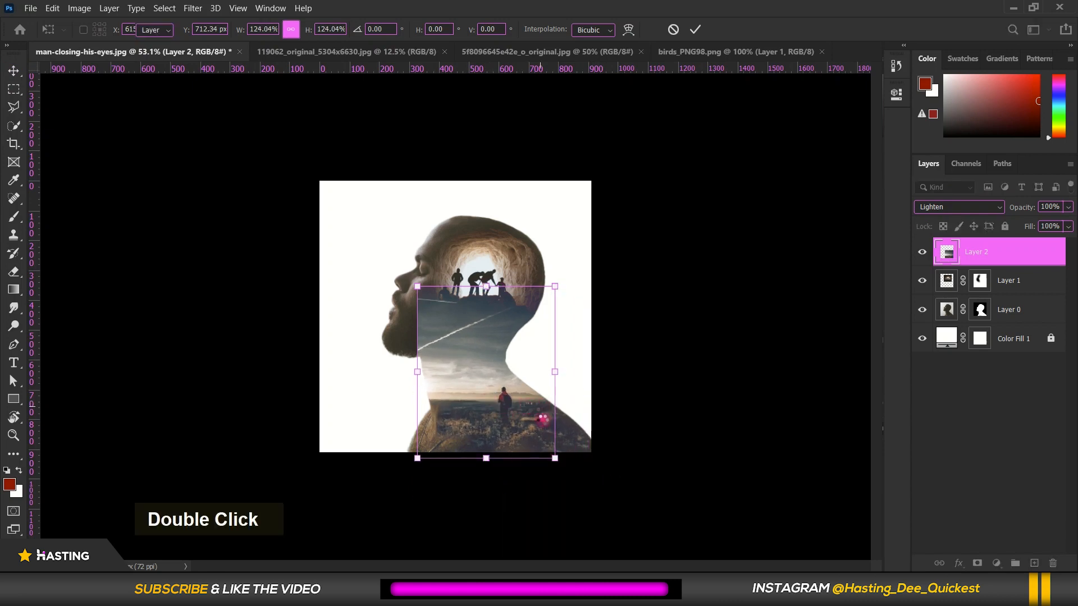
double_click(503, 422)
Add a layer mask to the hiker landscape layer and set the Soft Round brush to 340 px with 0% hardness
left_click(978, 563)
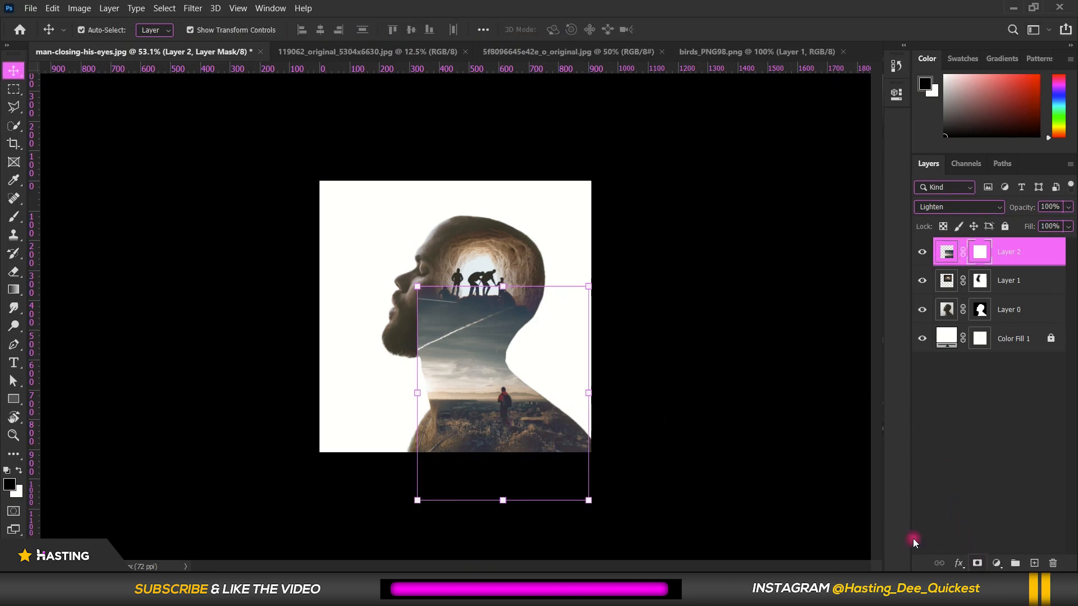
left_click(16, 217)
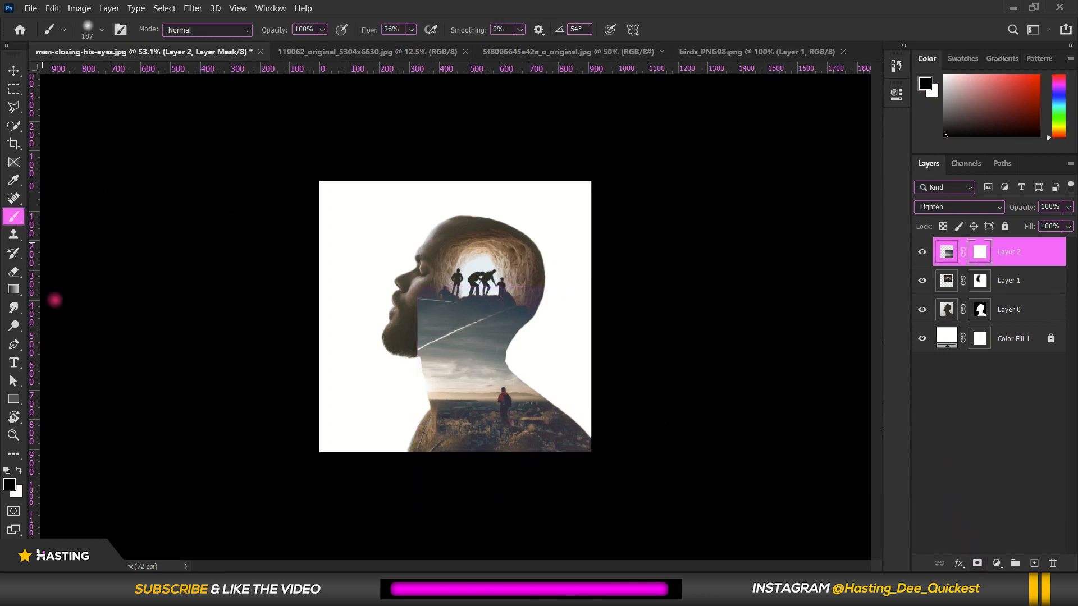
scroll(414, 308, "up", 3)
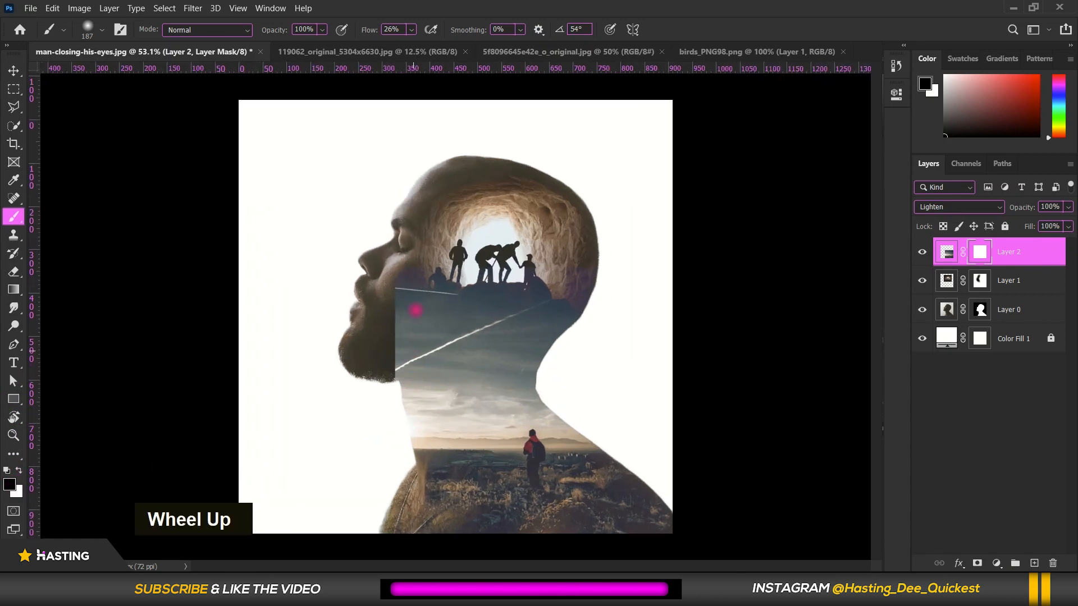
right_click(394, 272)
left_click_drag(465, 282, 549, 288)
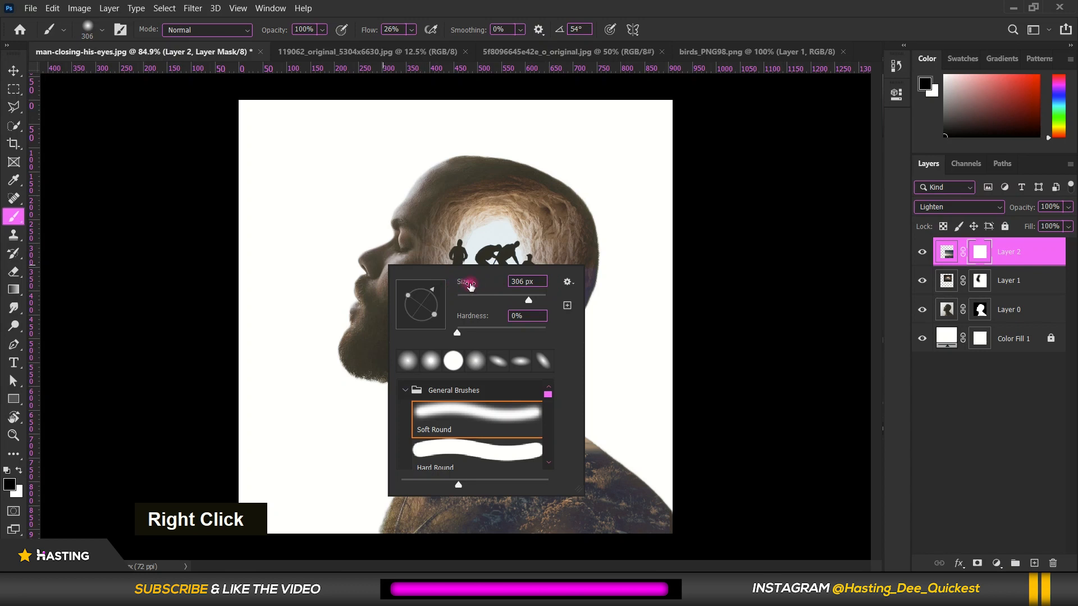
mouse_move(461, 286)
left_mouse_down()
mouse_move(474, 285)
mouse_move(490, 251)
left_mouse_up()
Paint black on the hiker landscape layer's mask over the jaw, lower head and front of the neck to blend the hard edges
left_click(387, 205)
mouse_move(402, 246)
left_mouse_down()
mouse_move(358, 314)
mouse_move(335, 385)
mouse_move(326, 367)
left_mouse_up()
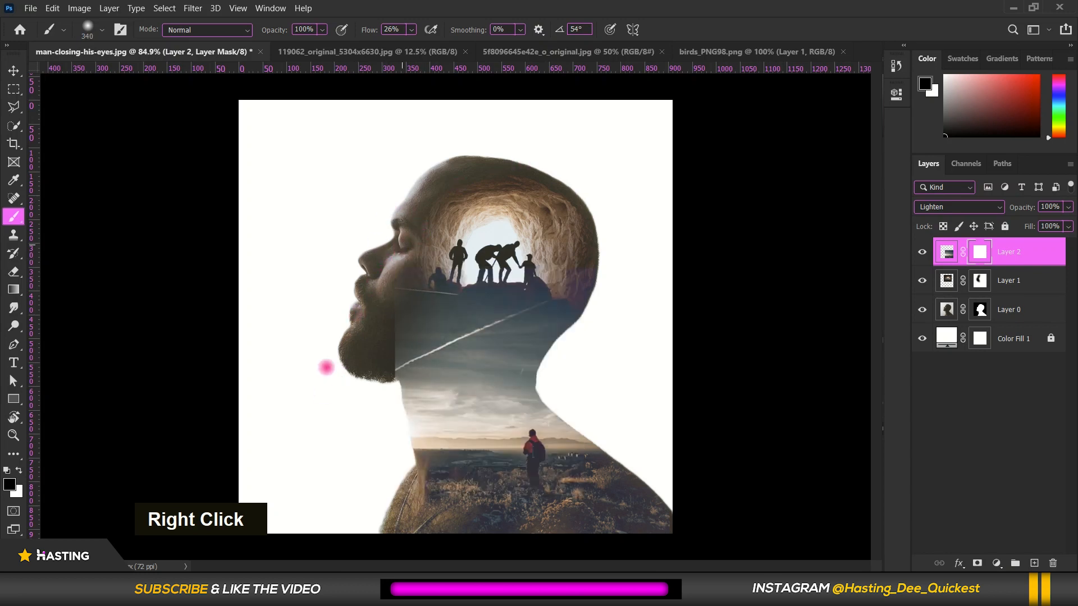
mouse_move(358, 271)
left_mouse_down()
mouse_move(354, 397)
mouse_move(414, 331)
mouse_move(582, 298)
mouse_move(362, 262)
left_mouse_up()
scroll(363, 262, "down", 2)
scroll(411, 484, "up", 3)
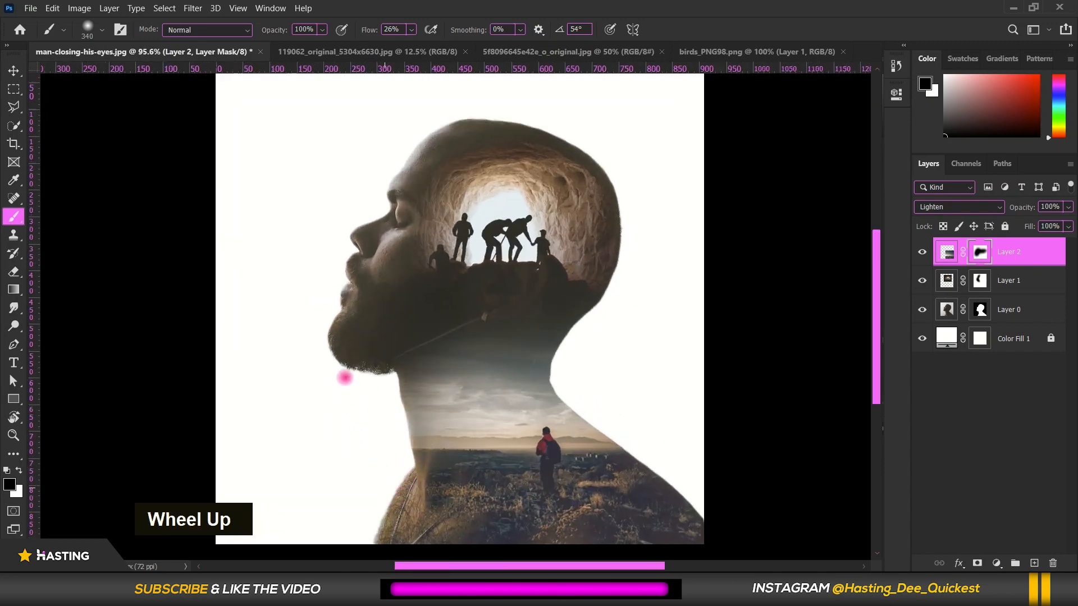
scroll(385, 375, "down", 2)
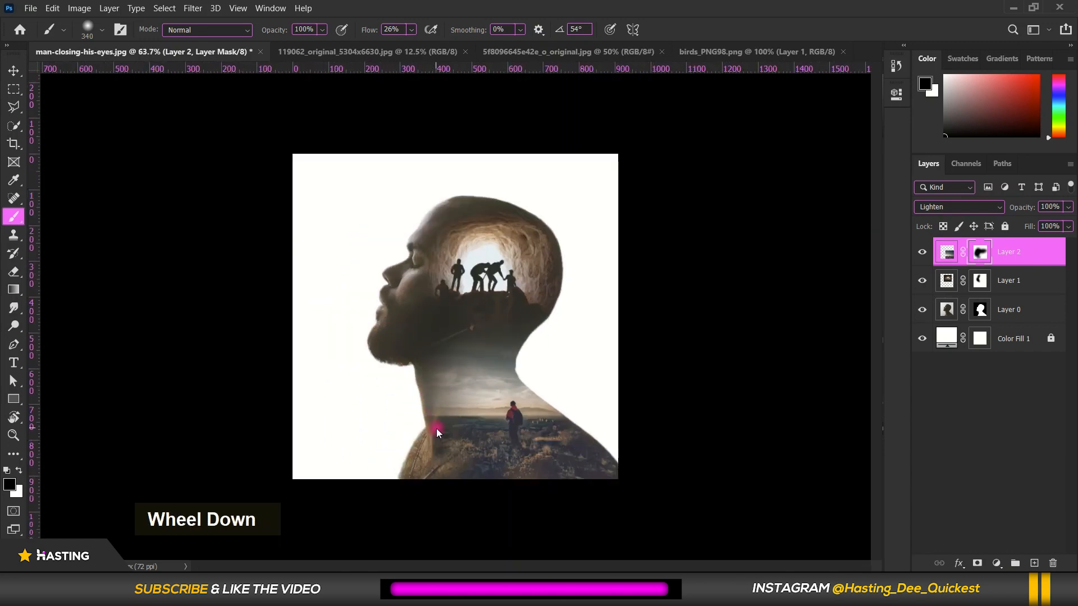
scroll(479, 452, "up", 2)
scroll(412, 301, "down", 1)
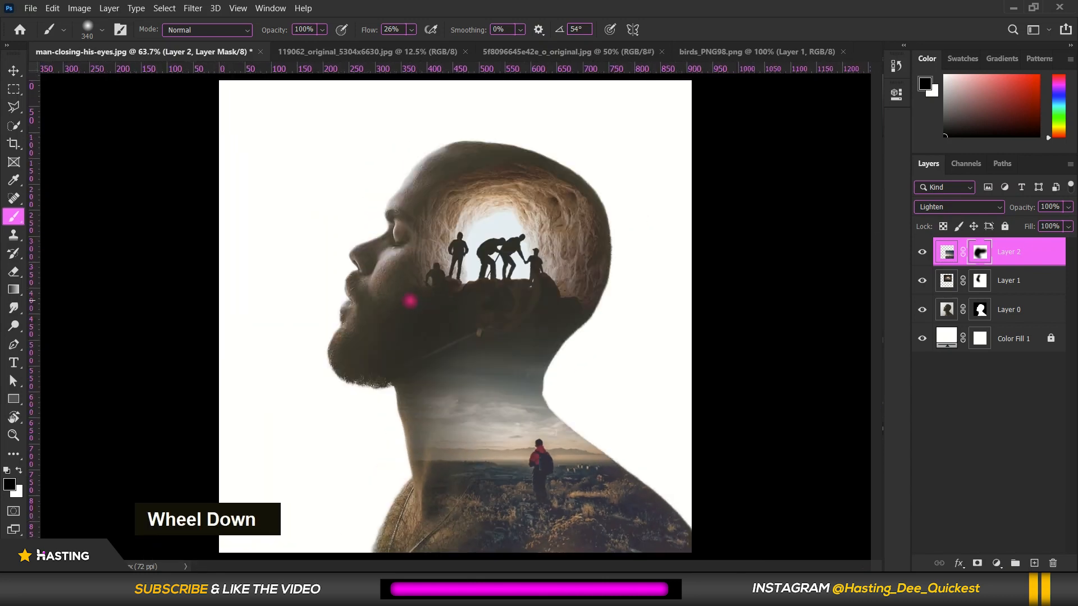
scroll(409, 377, "up", 1)
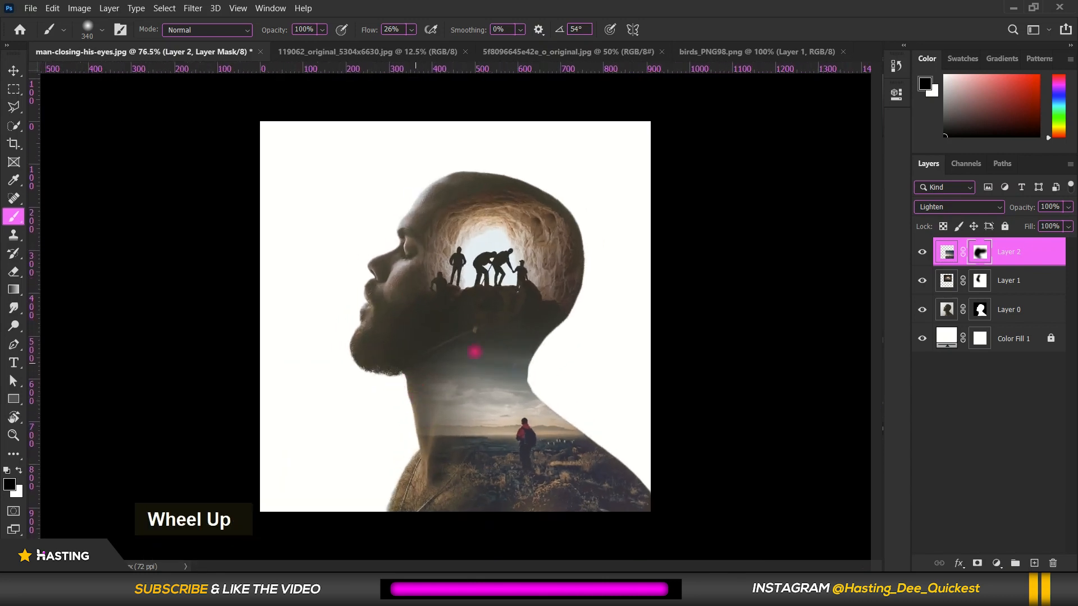
Restore some of the sky on the neck by painting the mask white, and touch up the jaw edge with black
left_click(19, 471)
mouse_move(409, 404)
left_mouse_down()
mouse_move(438, 413)
mouse_move(418, 421)
mouse_move(481, 405)
left_mouse_up()
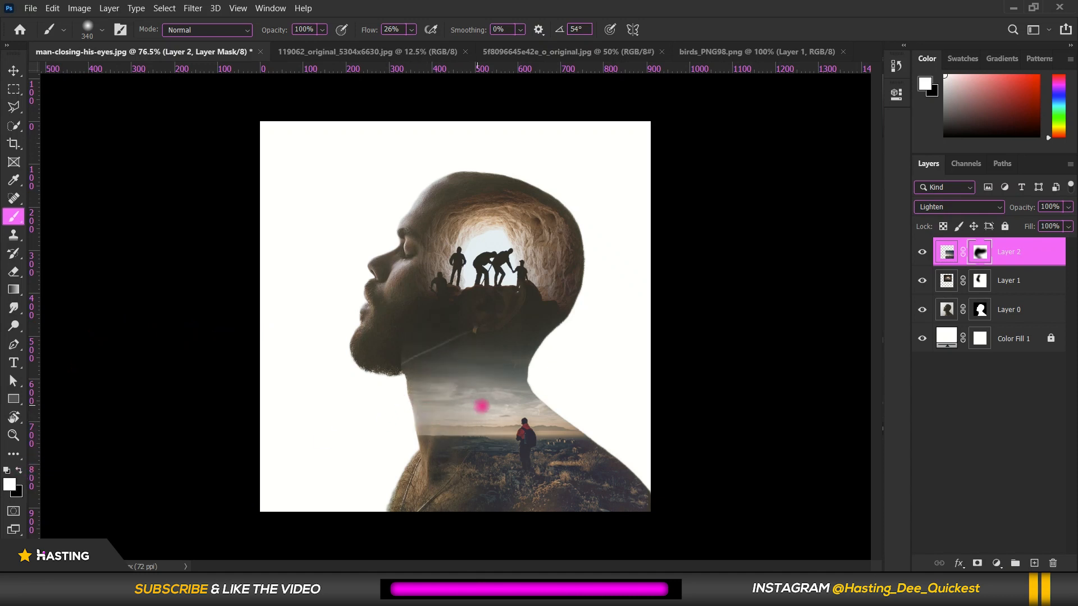
left_click(20, 471)
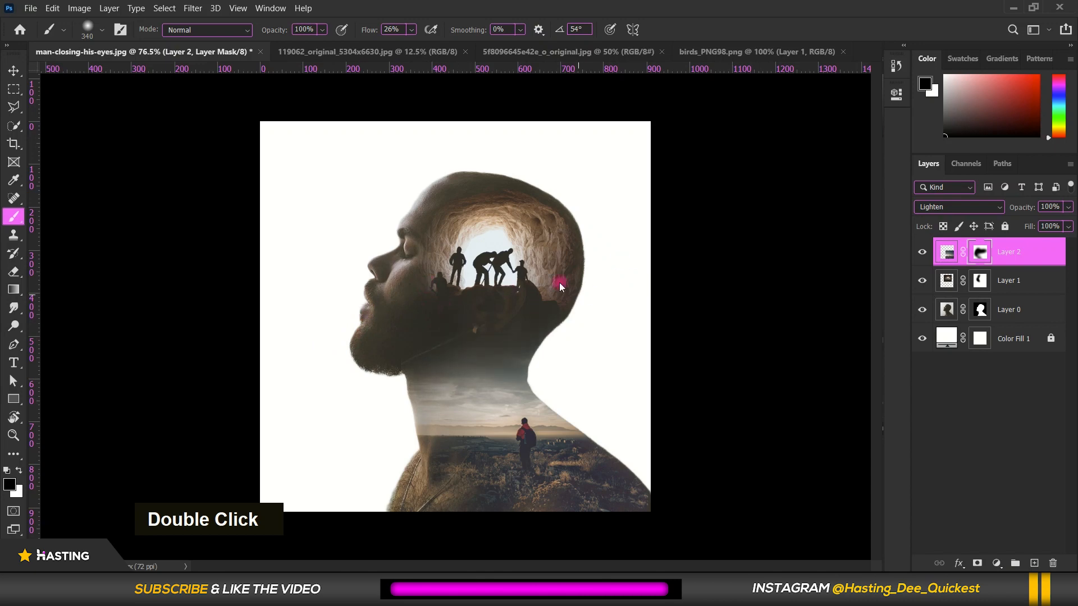
Bring the flying birds from birds_PNG98.png into the man-closing-his-eyes document as a new top layer
scroll(560, 287, "down", 2)
left_click(14, 71)
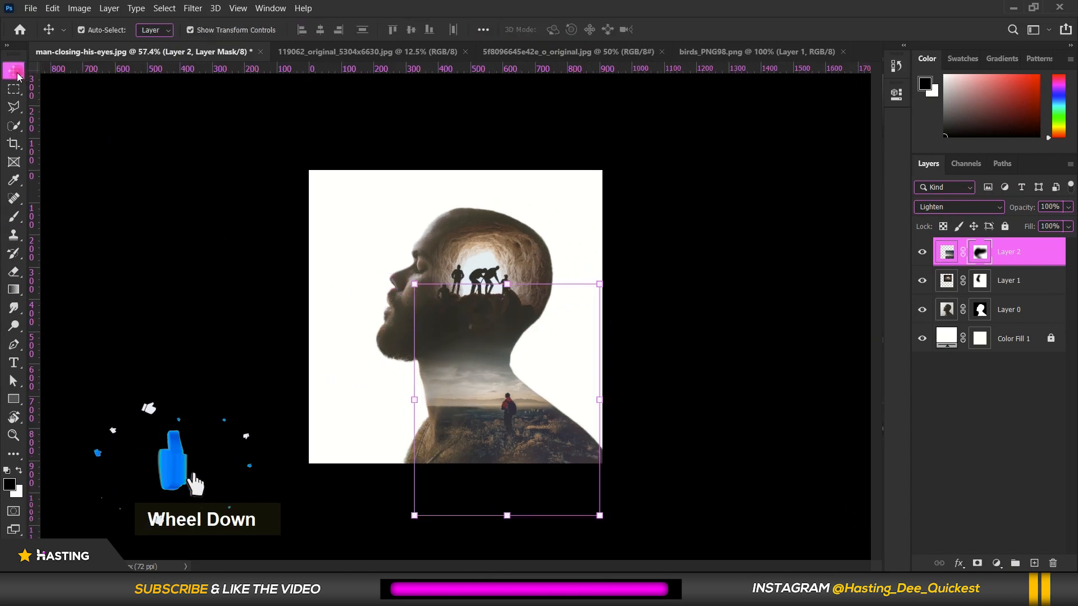
left_click(711, 51)
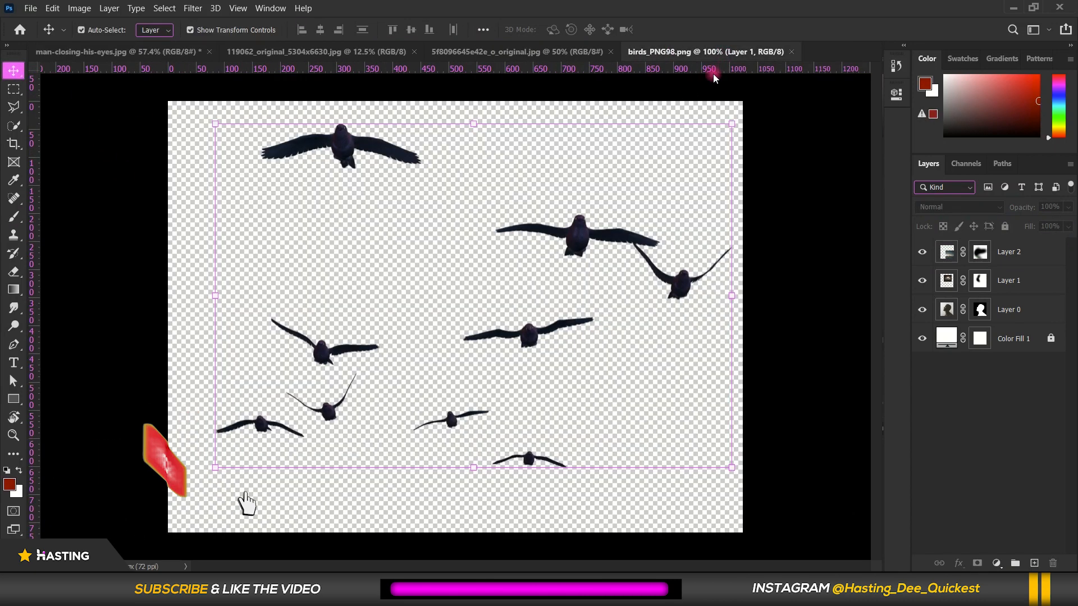
left_click_drag(573, 235, 452, 255)
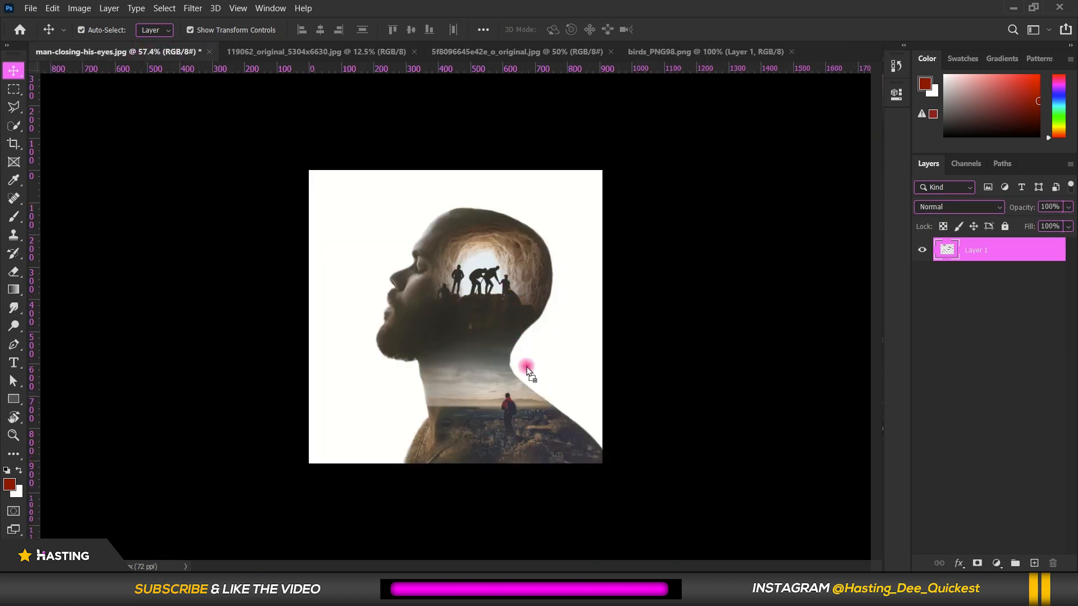
left_click_drag(526, 366, 527, 364)
Scale the birds layer to 27.40%, rotate it 11.19° and place it around the hiker at the back of the neck
left_click_drag(673, 465, 536, 384)
scroll(543, 415, "up", 4)
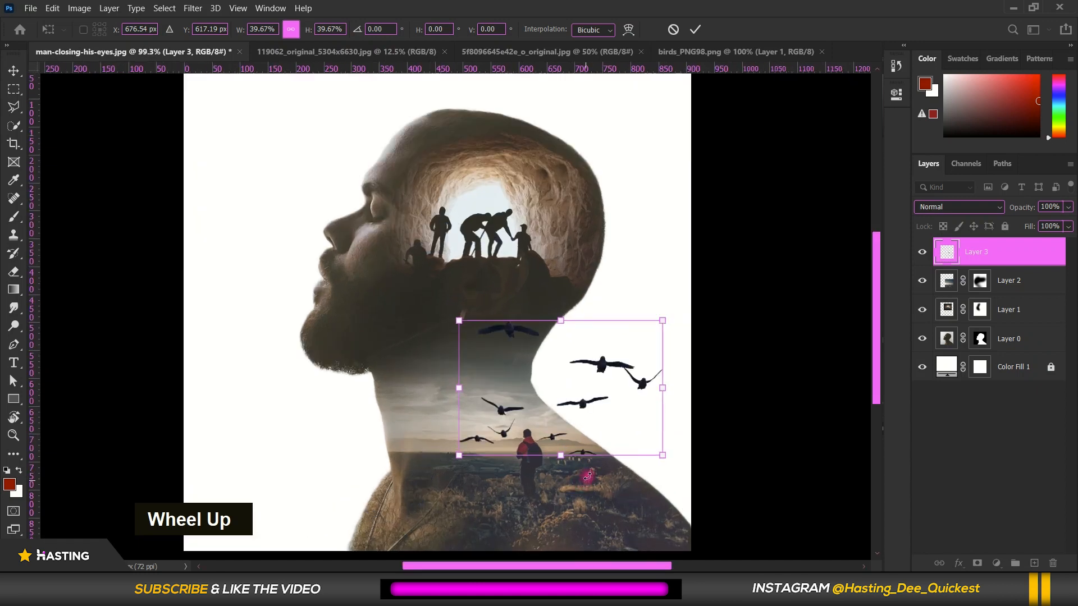
left_click_drag(660, 323, 635, 338)
left_click_drag(582, 375, 584, 376)
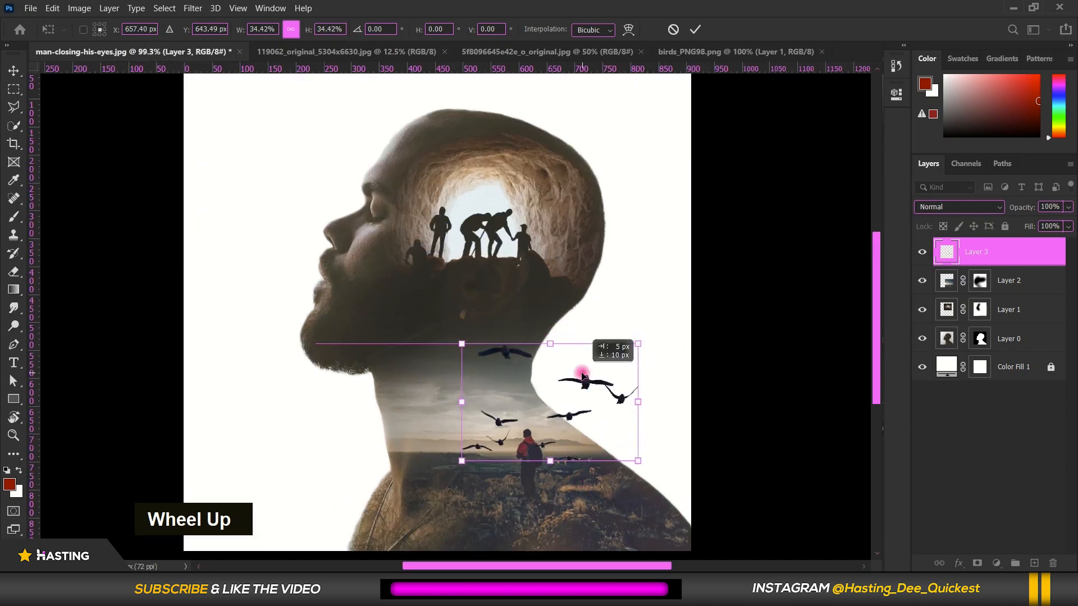
left_click_drag(637, 343, 585, 393)
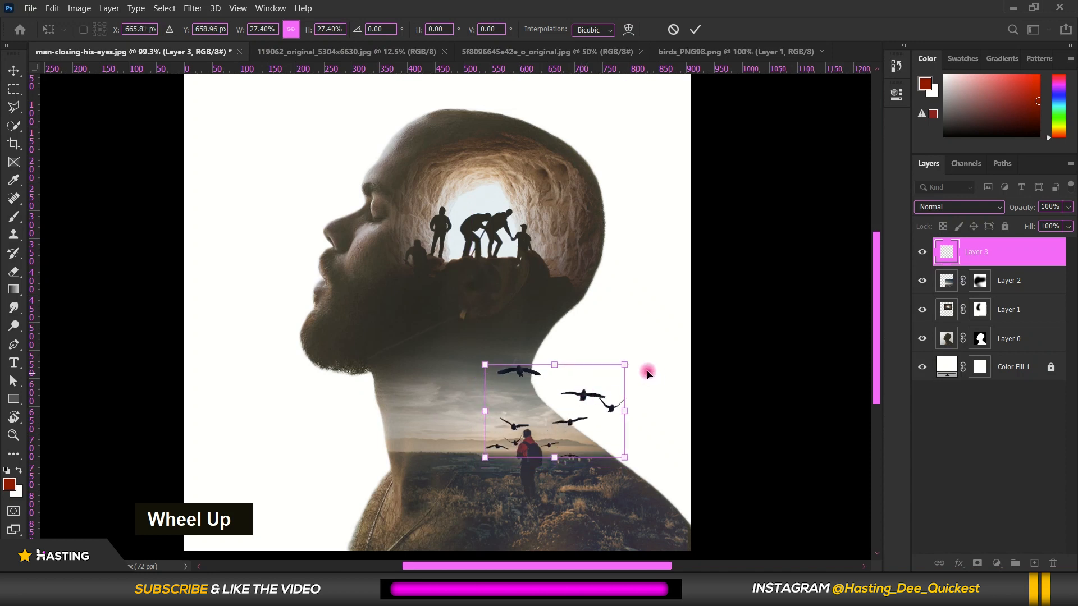
left_click_drag(635, 356, 650, 368)
double_click(569, 398)
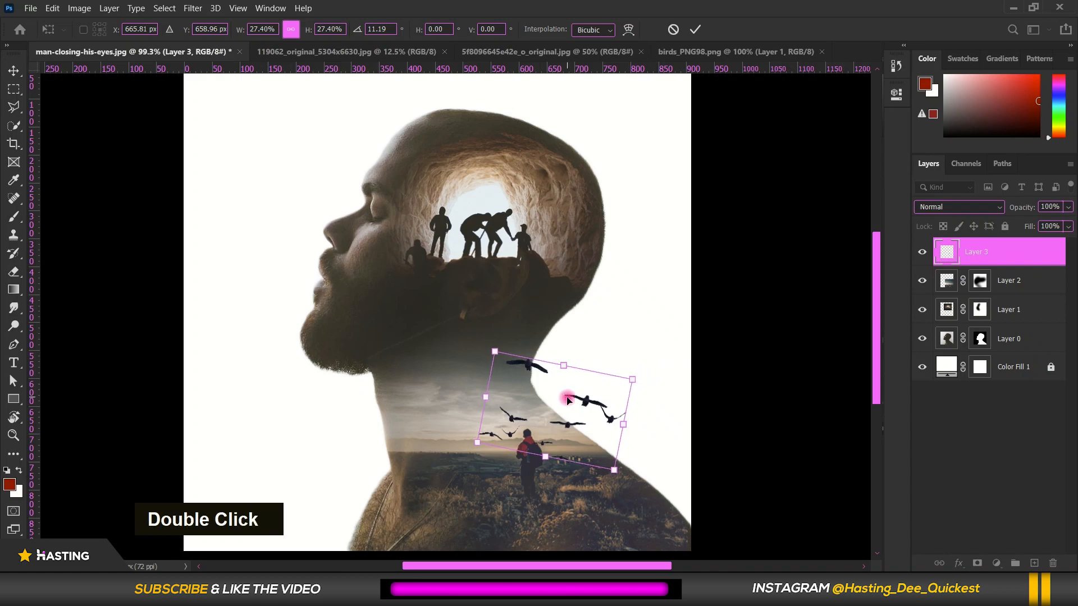
scroll(722, 415, "down", 3)
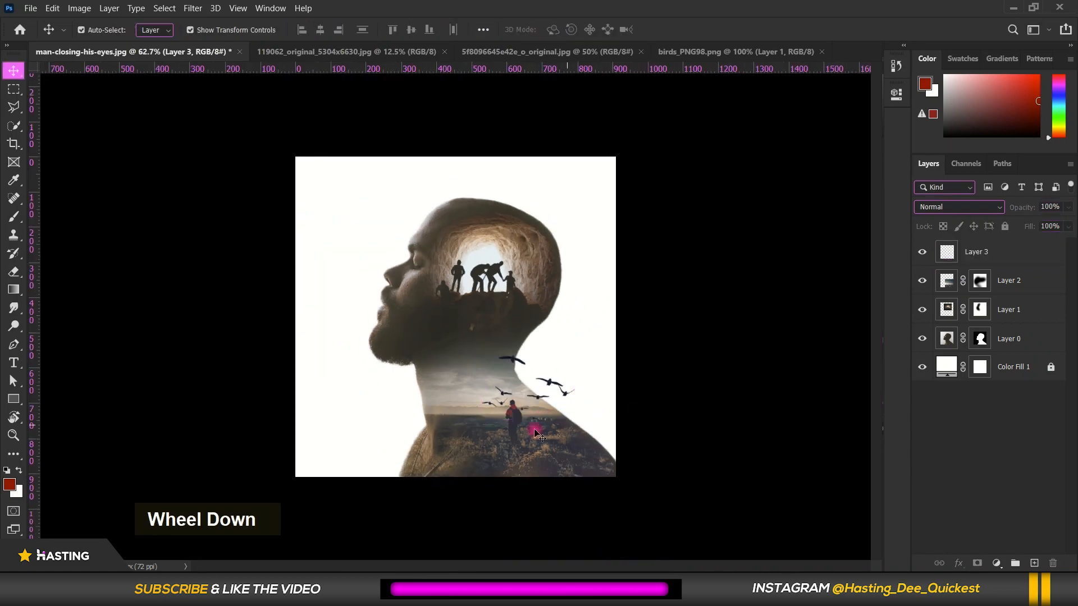
scroll(520, 433, "up", 3)
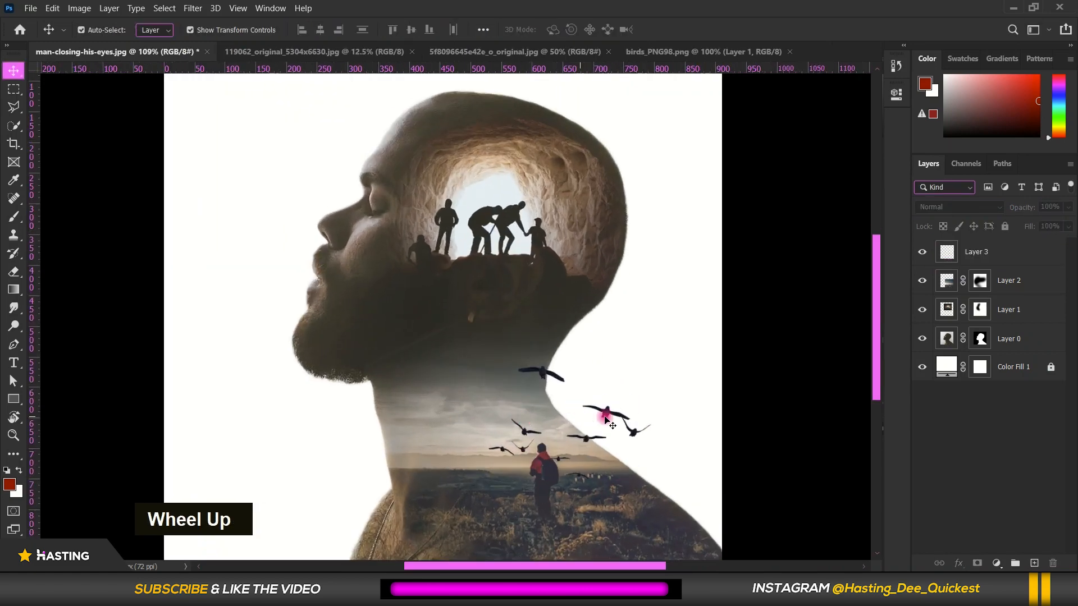
scroll(606, 418, "down", 3)
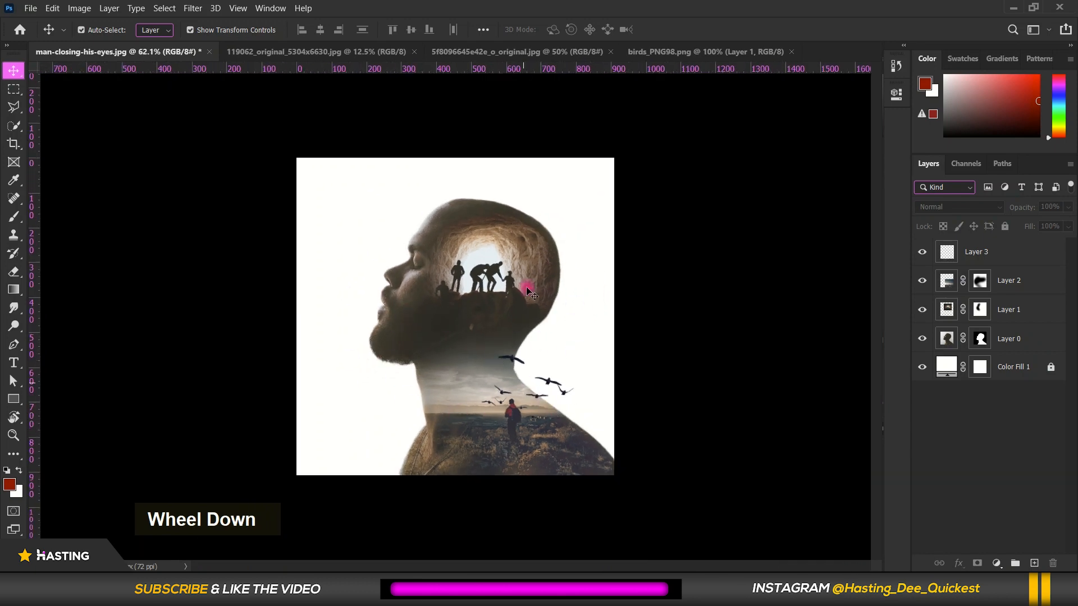
scroll(475, 441, "down", 2)
scroll(482, 412, "up", 3)
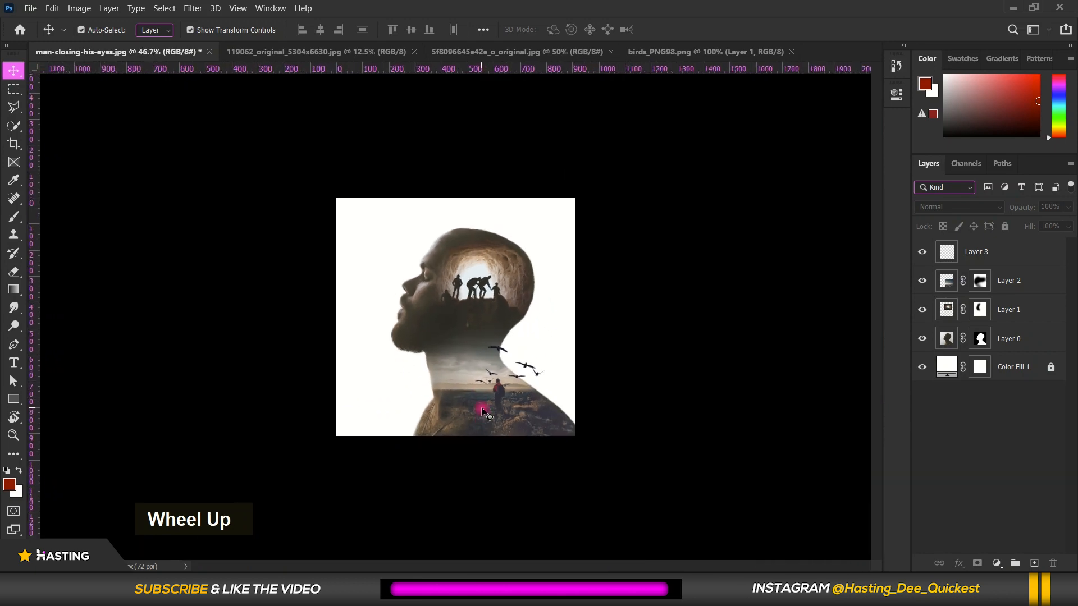